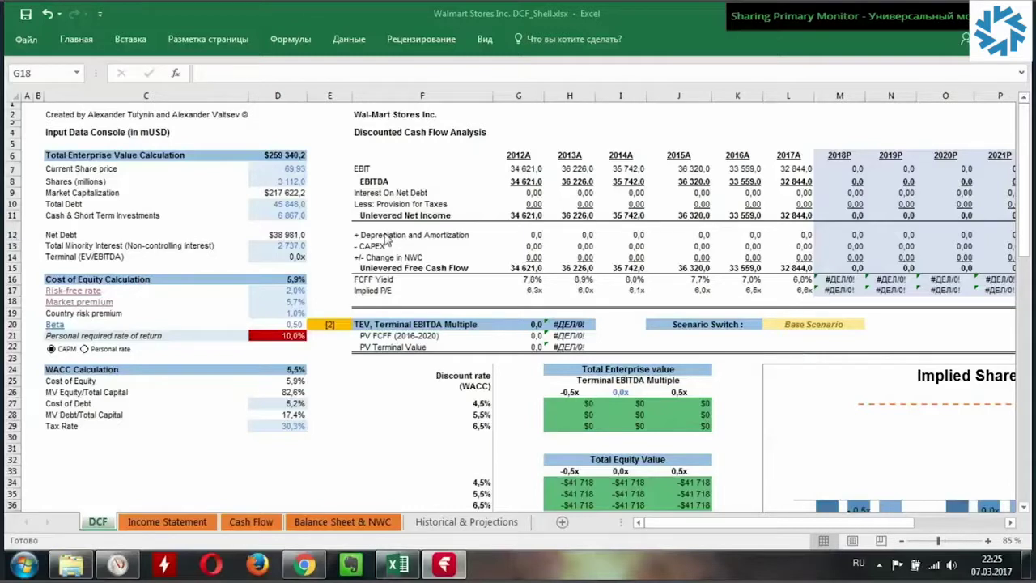
Review the DCF sheet's enterprise value, cost of equity and WACC blocks, then go to Historical & Projections.
mouse_move(81, 162)
mouse_down()
mouse_move(205, 264)
mouse_move(265, 257)
mouse_up()
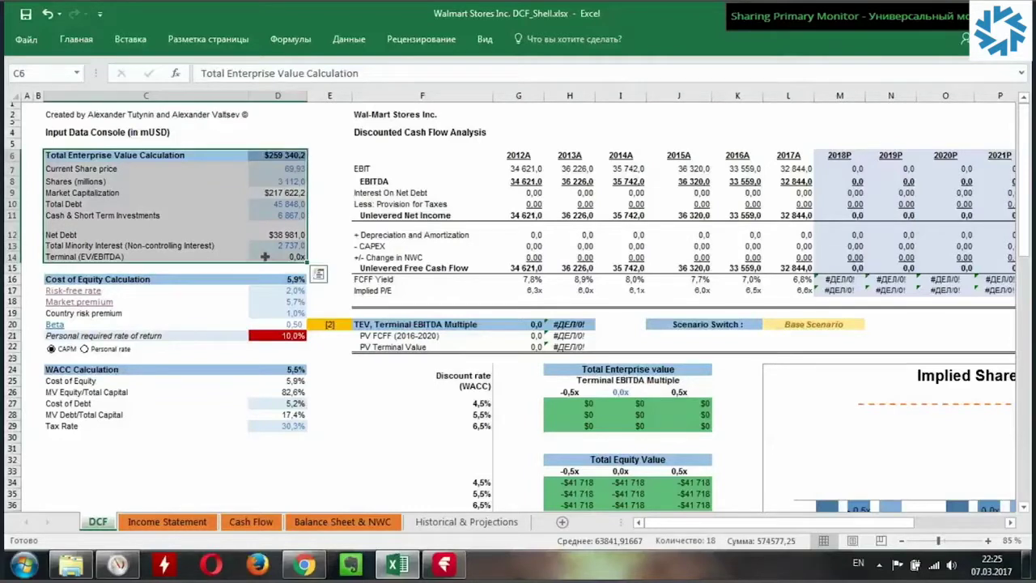
drag(27, 279, 279, 426)
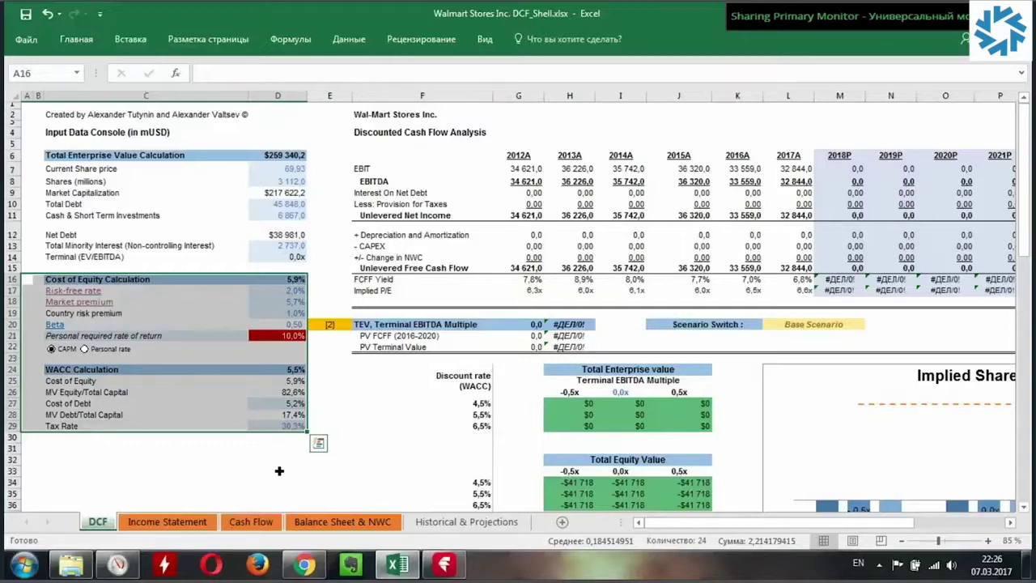
click(278, 470)
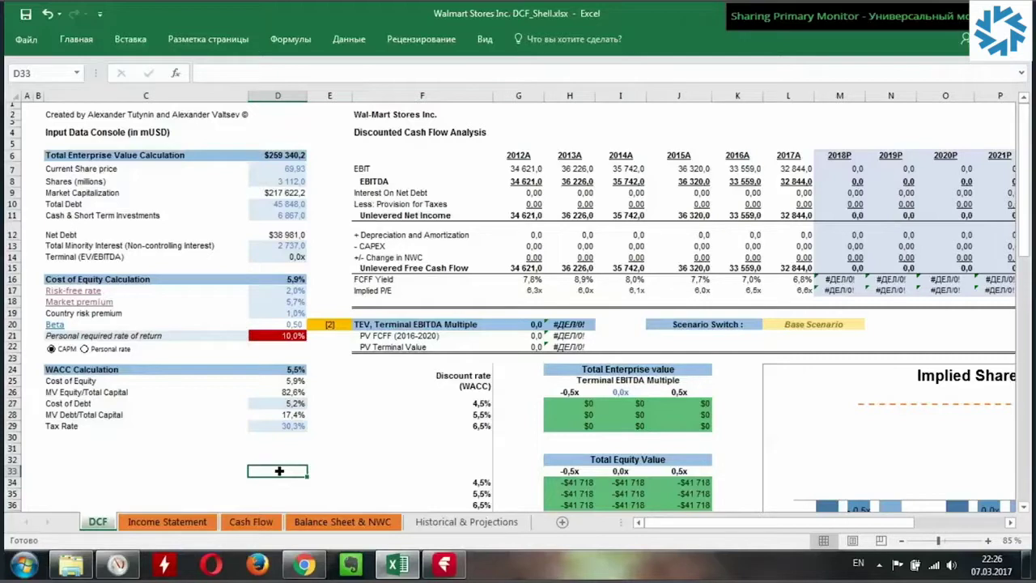
click(467, 522)
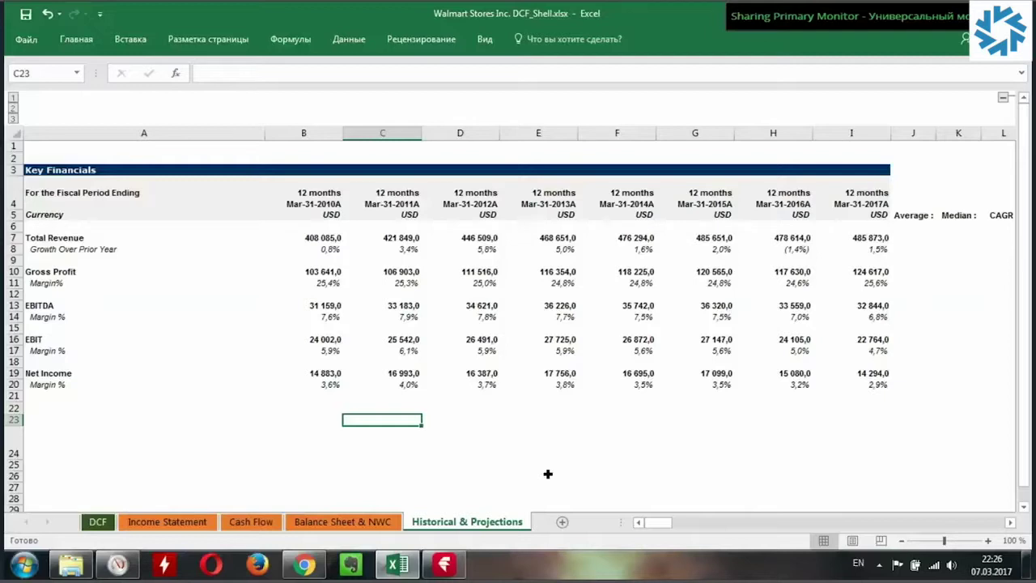
key(Right)
key(Right)
key(Right)
key(Right)
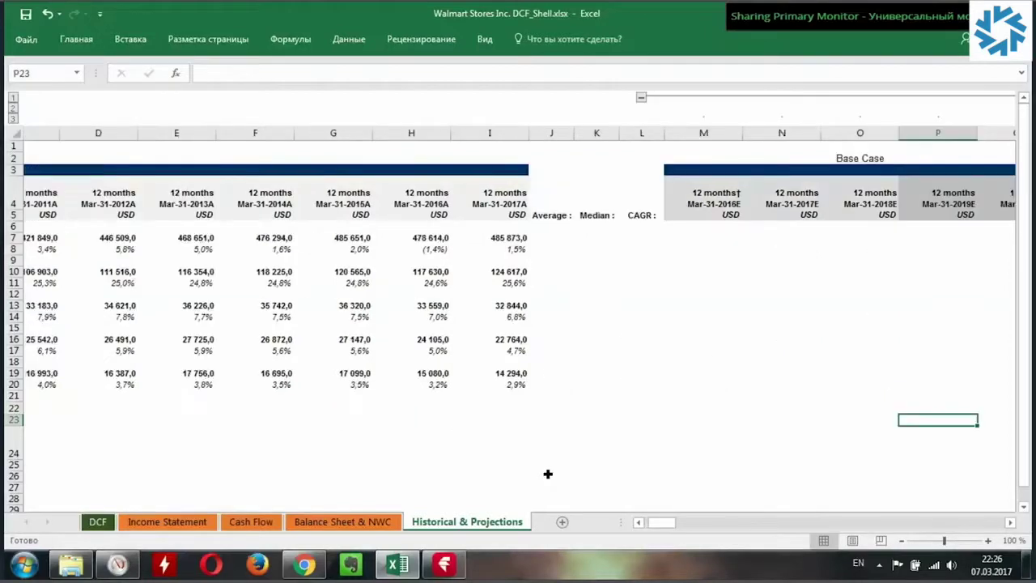
key(Right)
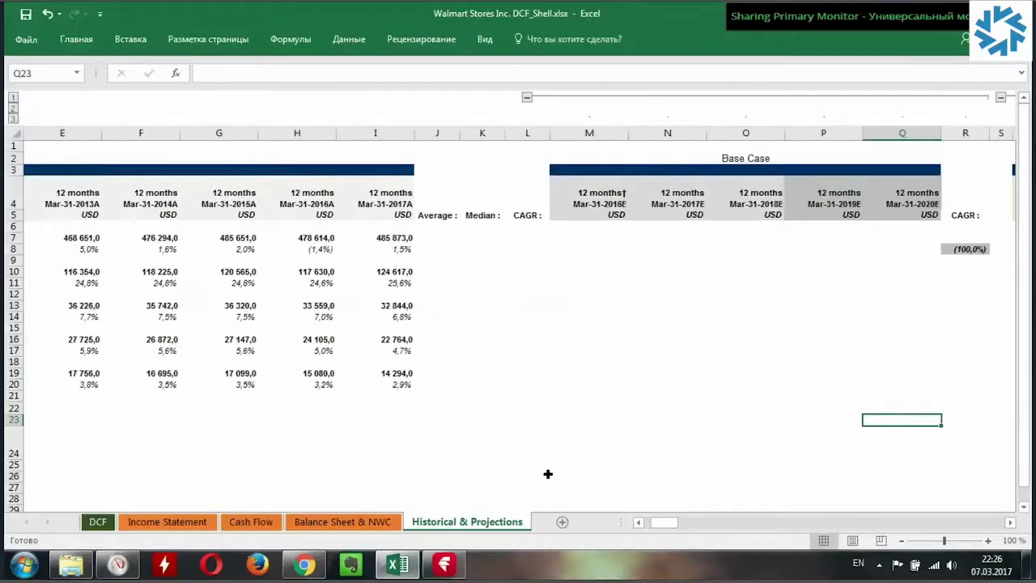
key(Right)
key(Right)
key(Right)
key(Right)
key(Right)
key(Right)
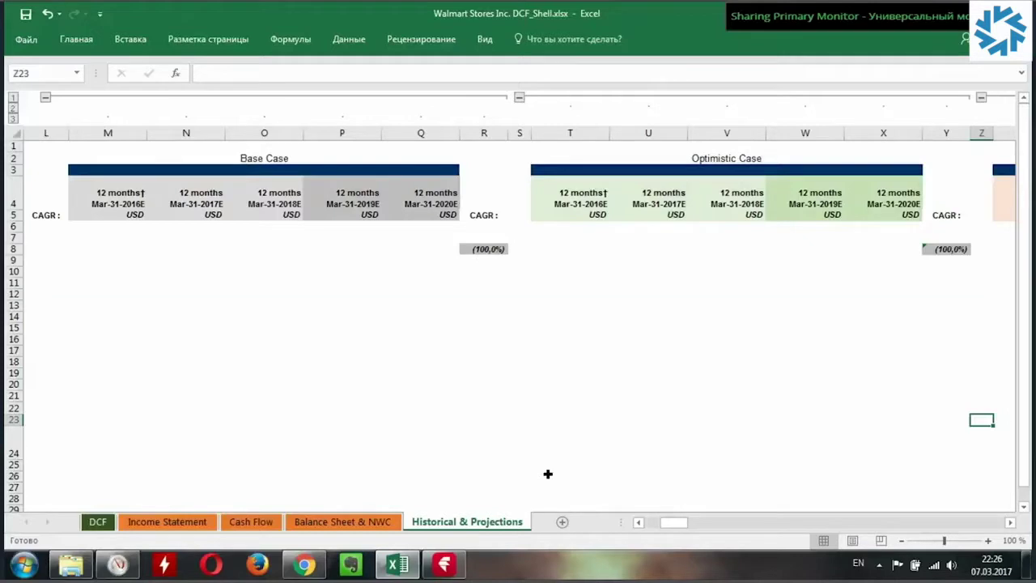
key(Right)
key(Right)
key(Right)
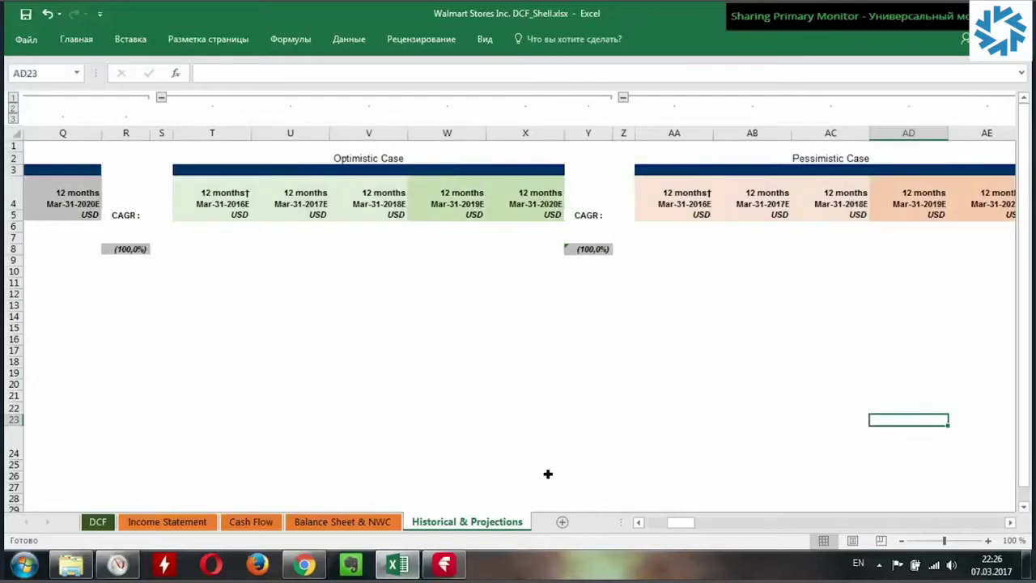
key(Right)
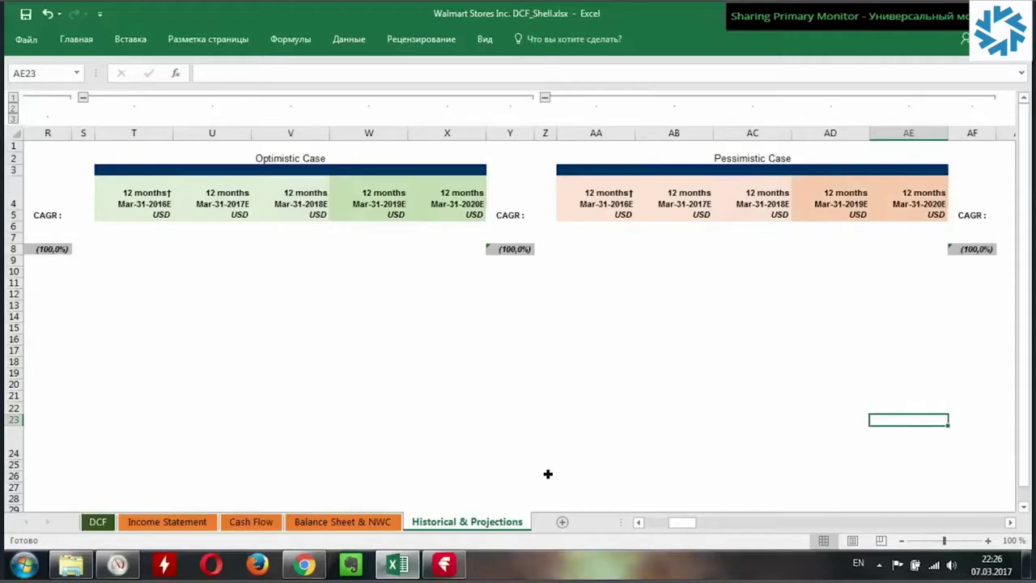
click(257, 162)
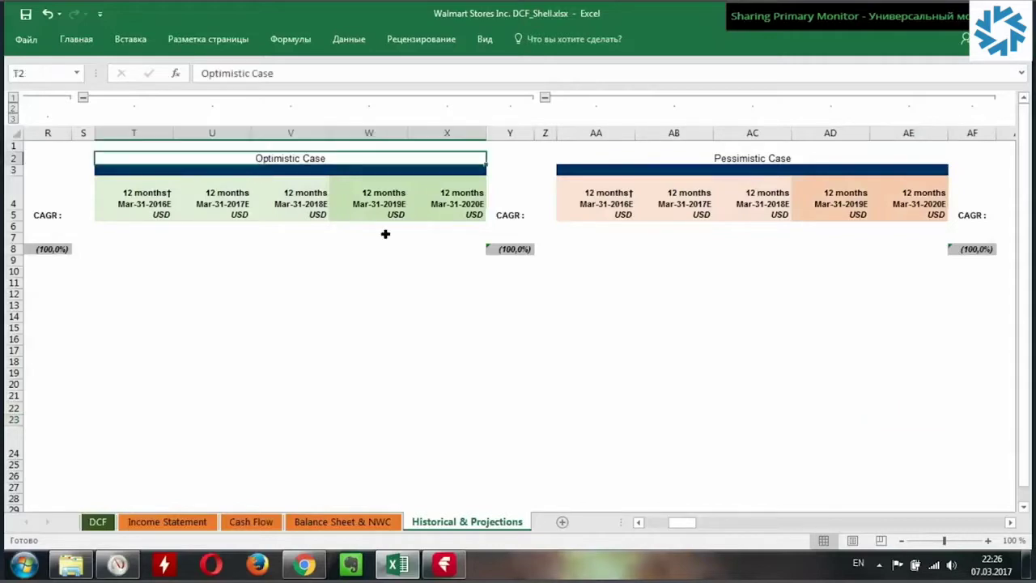
click(619, 165)
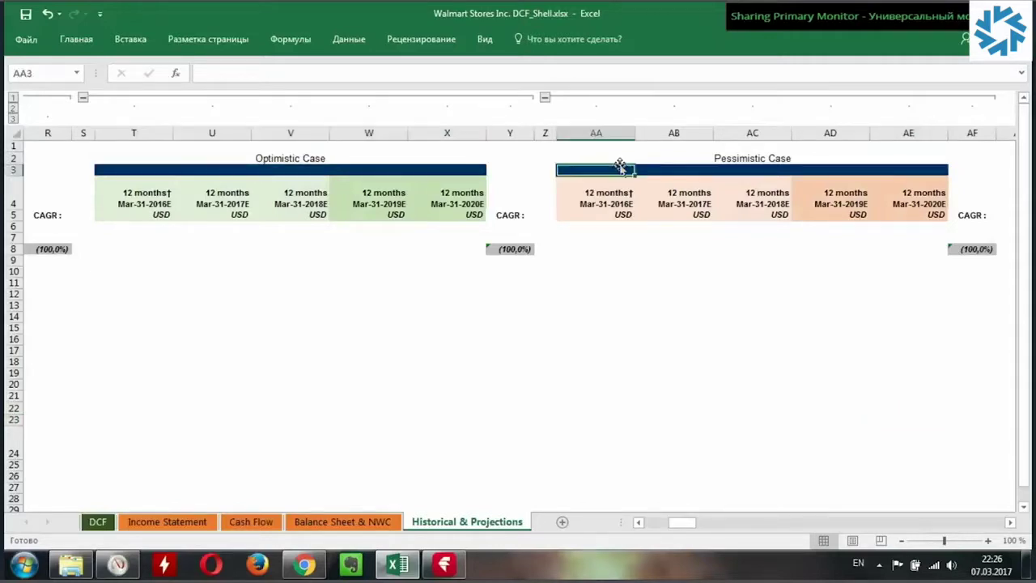
key(Up)
key(Left)
key(Left)
key(Left)
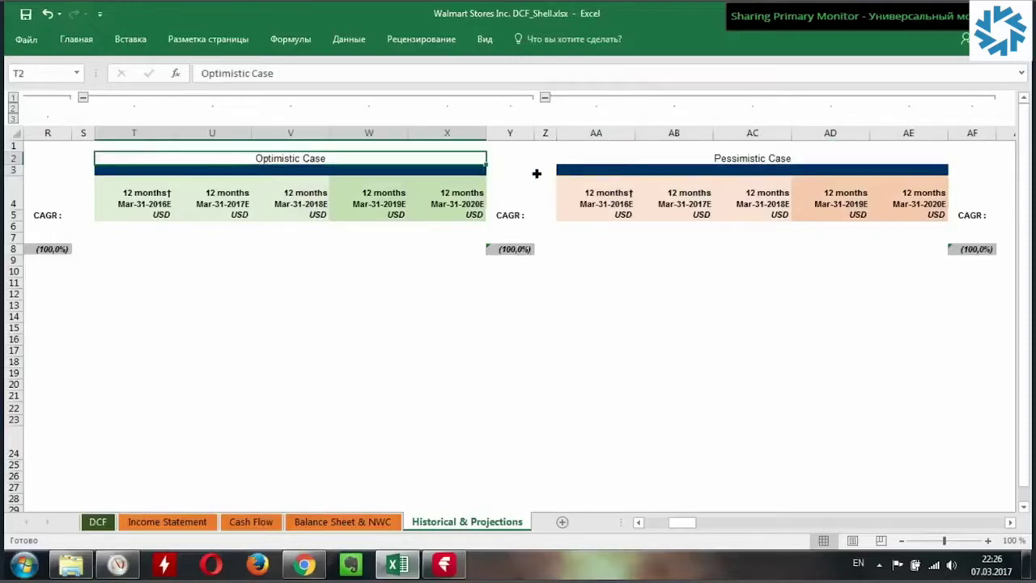
click(591, 158)
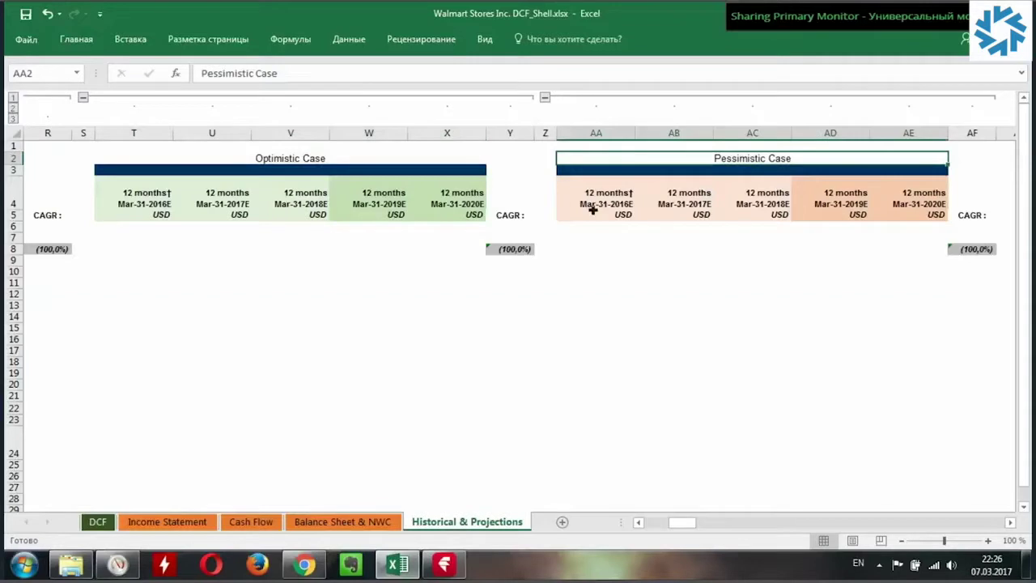
click(554, 294)
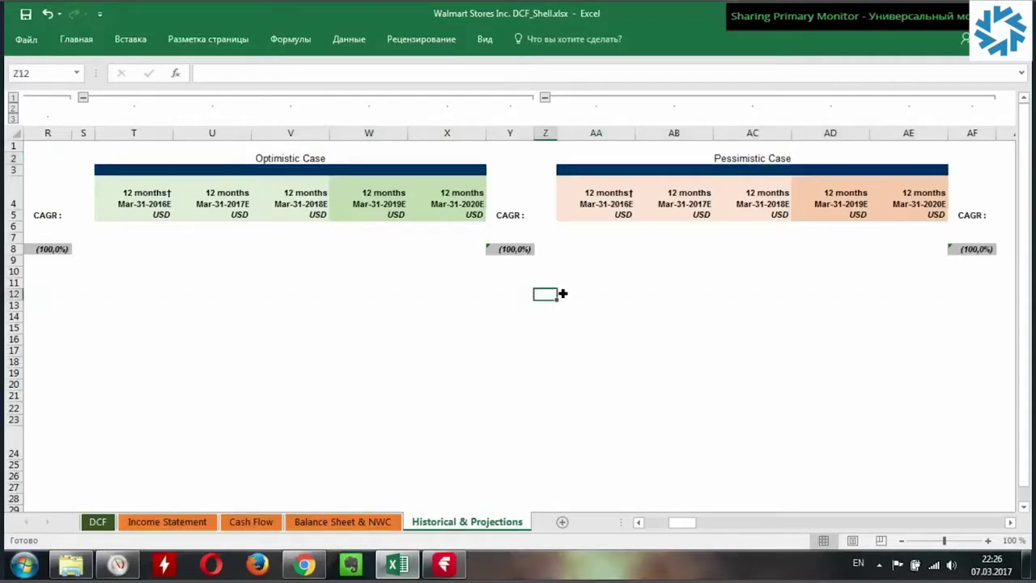
key(Home)
key(Left)
key(Left)
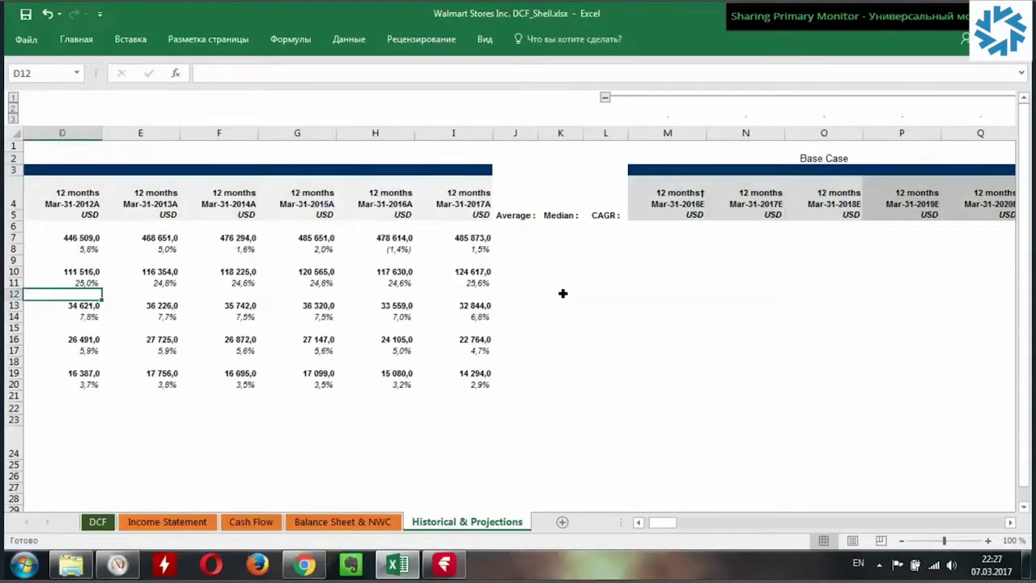
key(Left)
key(Left)
key(Left)
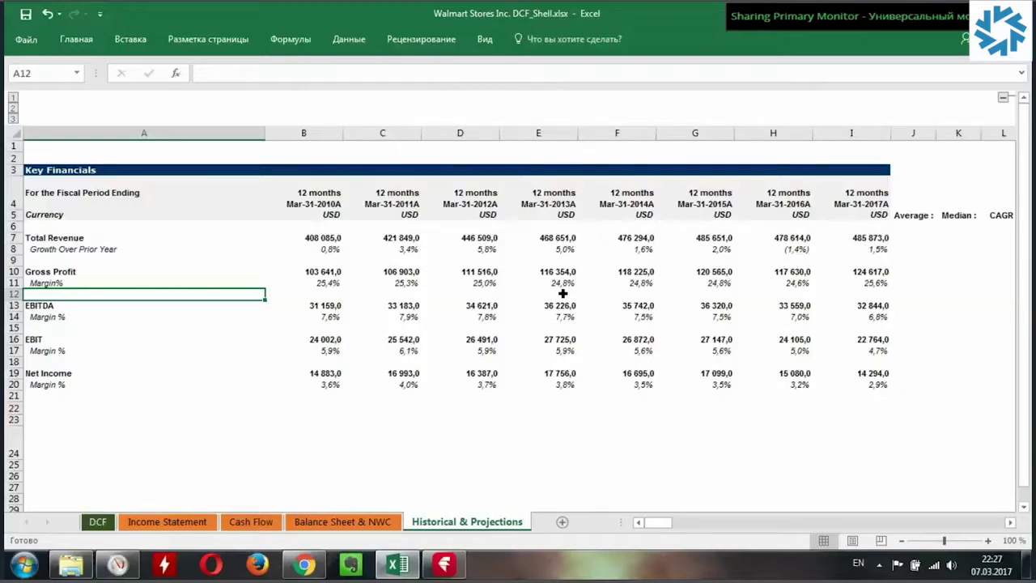
key(Right)
key(Right)
key(Right)
key(Right)
key(Right)
key(Right)
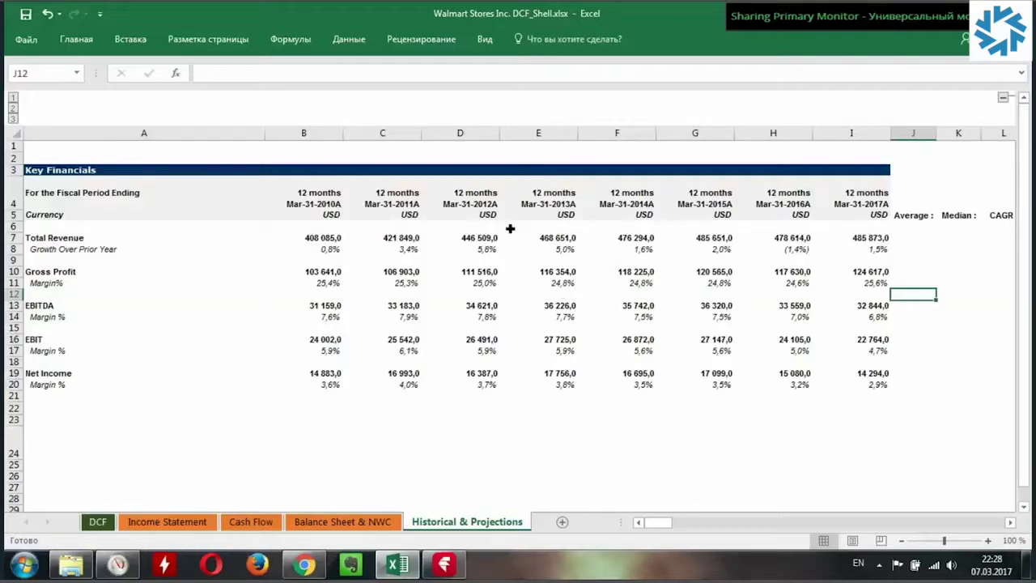
mouse_move(307, 237)
mouse_down()
mouse_move(787, 396)
mouse_move(850, 397)
mouse_up()
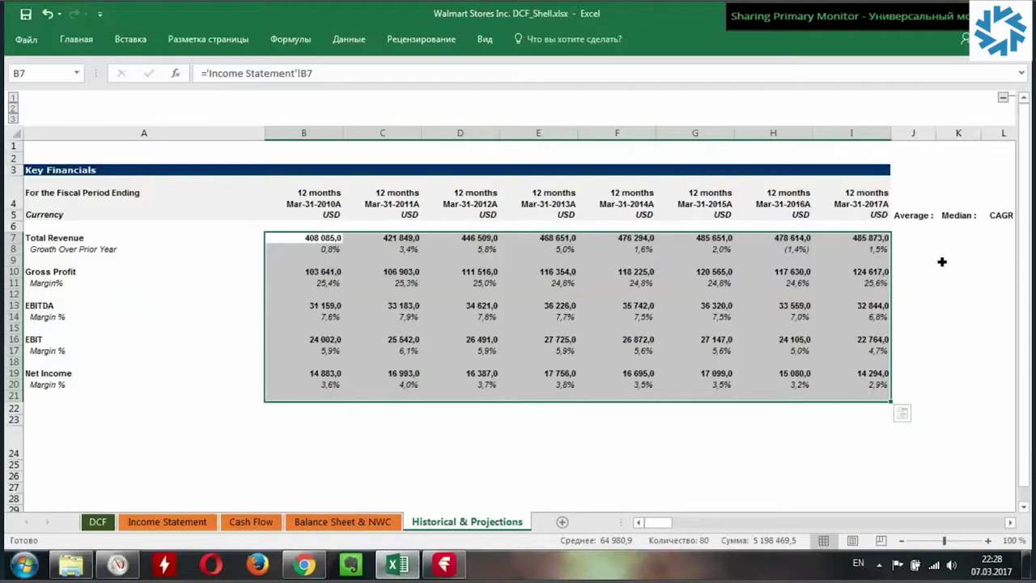
Select the Average column cells for rows 7–19, then bring up the Walmart earnings presentation in Chrome.
mouse_move(913, 238)
mouse_down()
mouse_move(904, 373)
mouse_move(918, 385)
mouse_up()
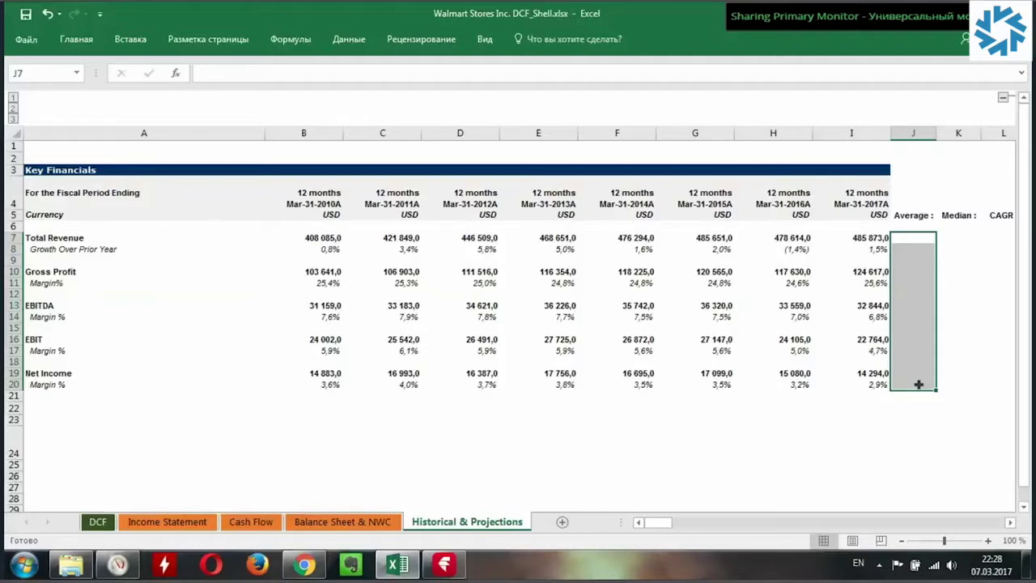
click(304, 564)
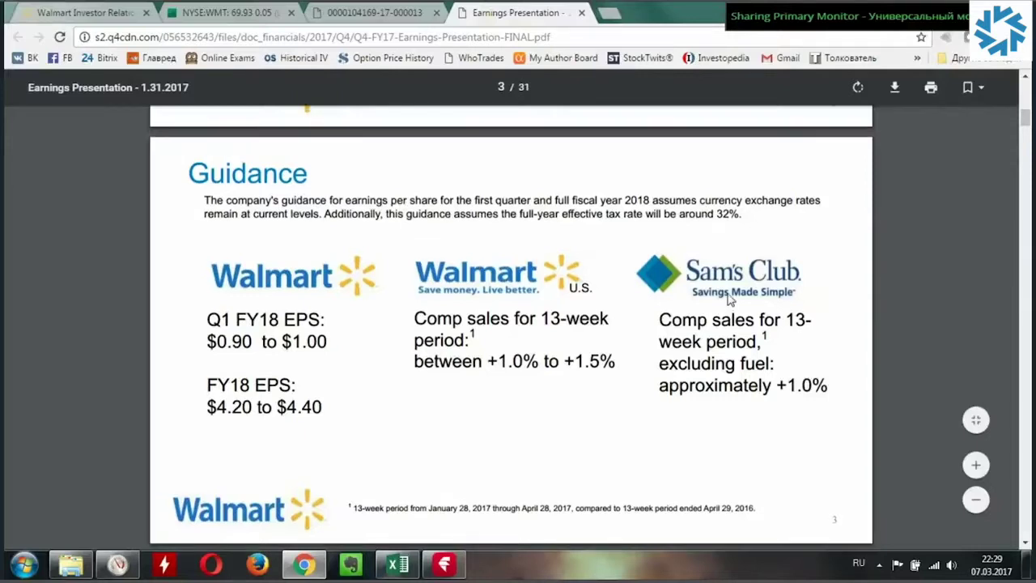
Highlight the 32% effective tax rate sentence on the Guidance slide and return to Excel.
scroll(729, 300, up, 2)
scroll(728, 299, up, 2)
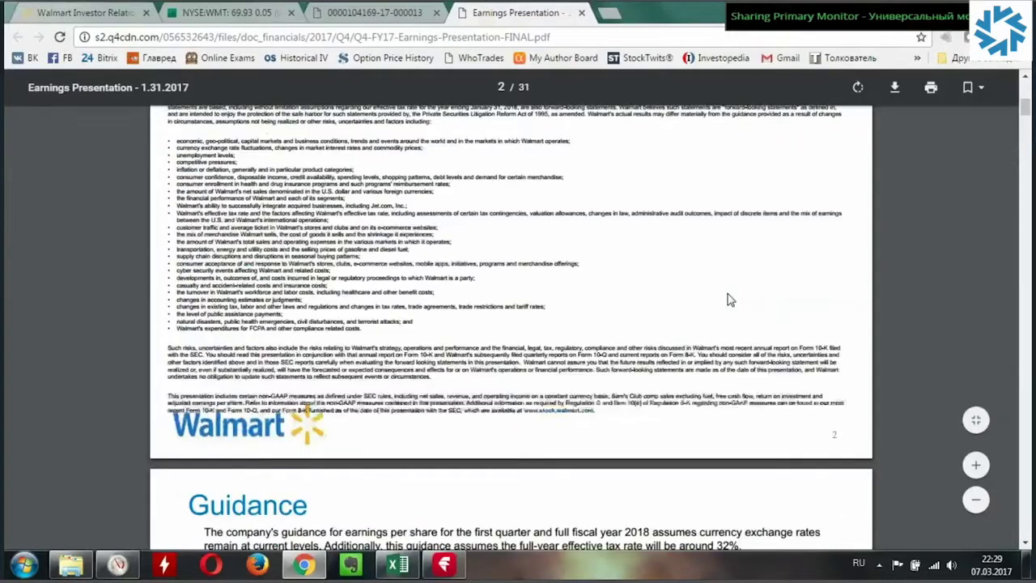
scroll(728, 299, up, 2)
scroll(728, 299, down, 5)
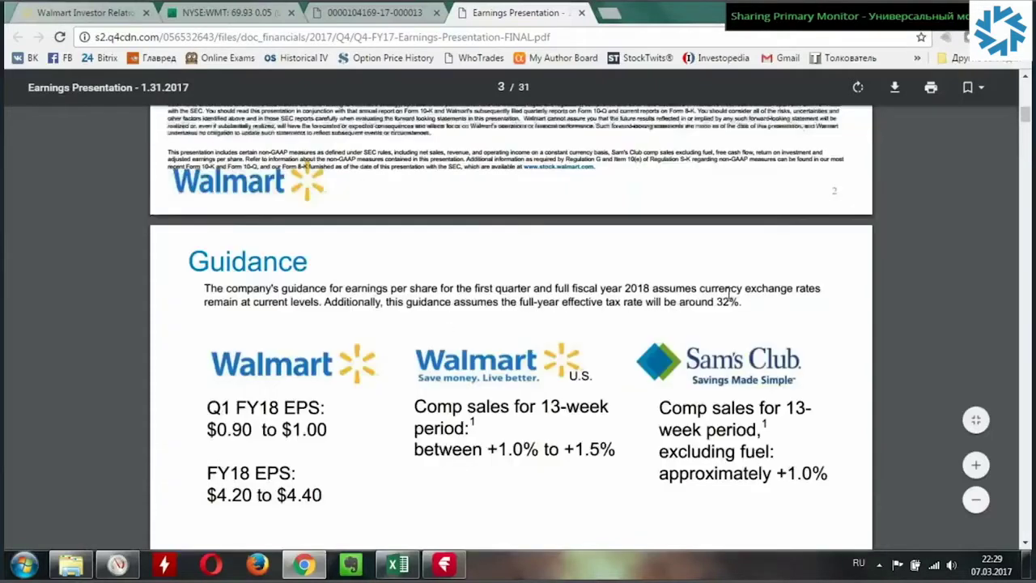
scroll(729, 299, down, 1)
scroll(728, 300, down, 1)
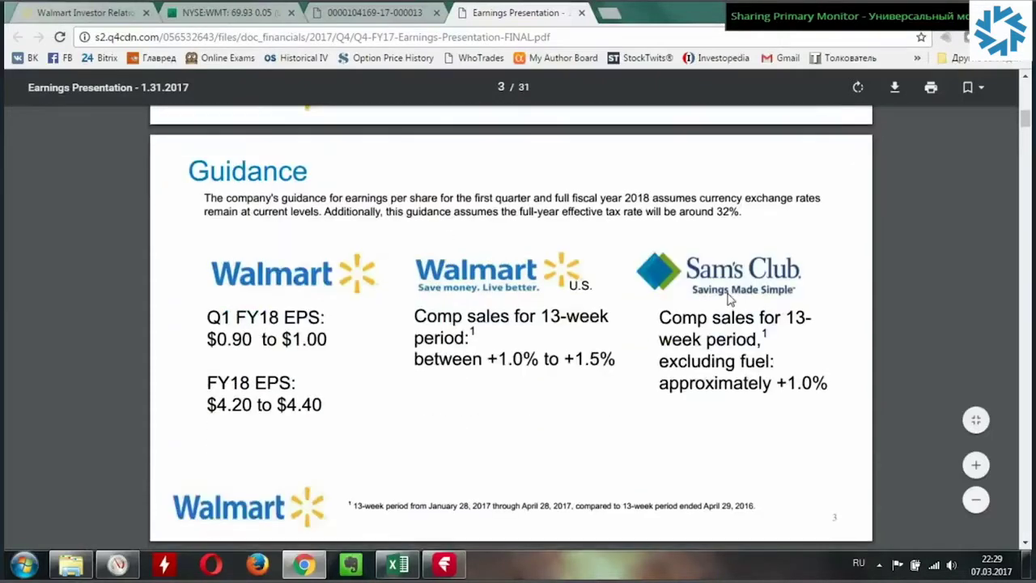
scroll(731, 300, down, 1)
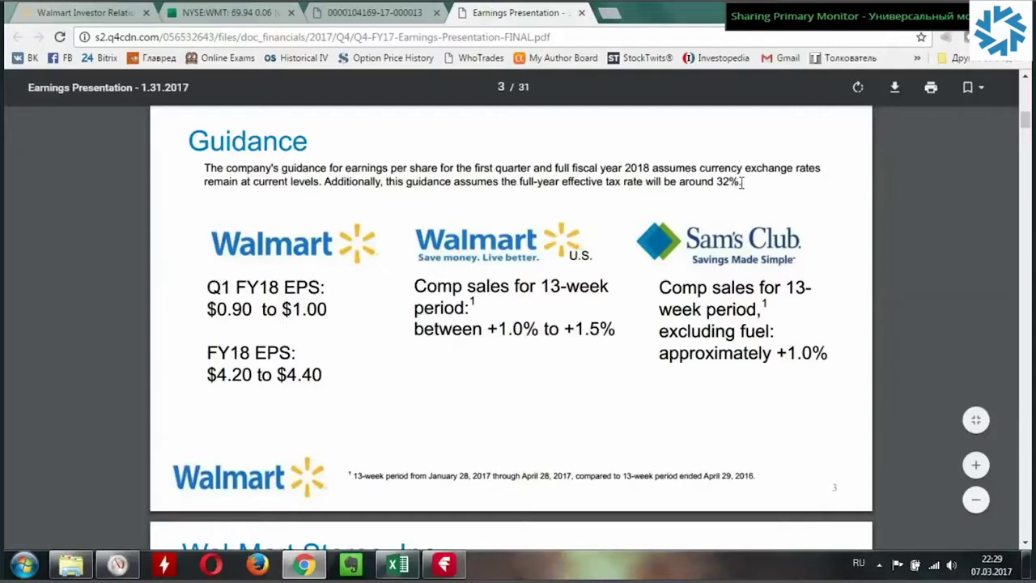
drag(743, 182, 327, 178)
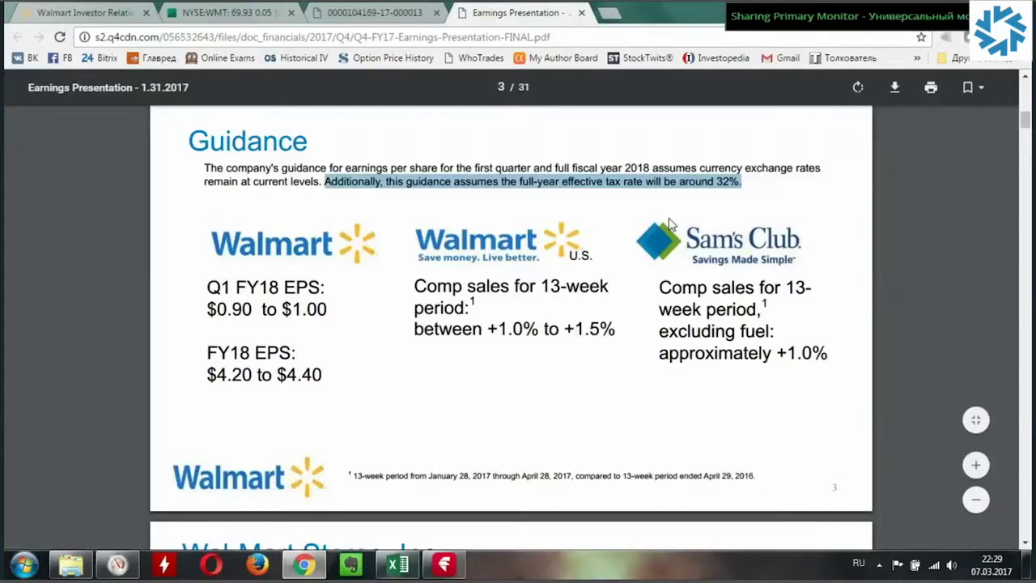
key(alt+Tab)
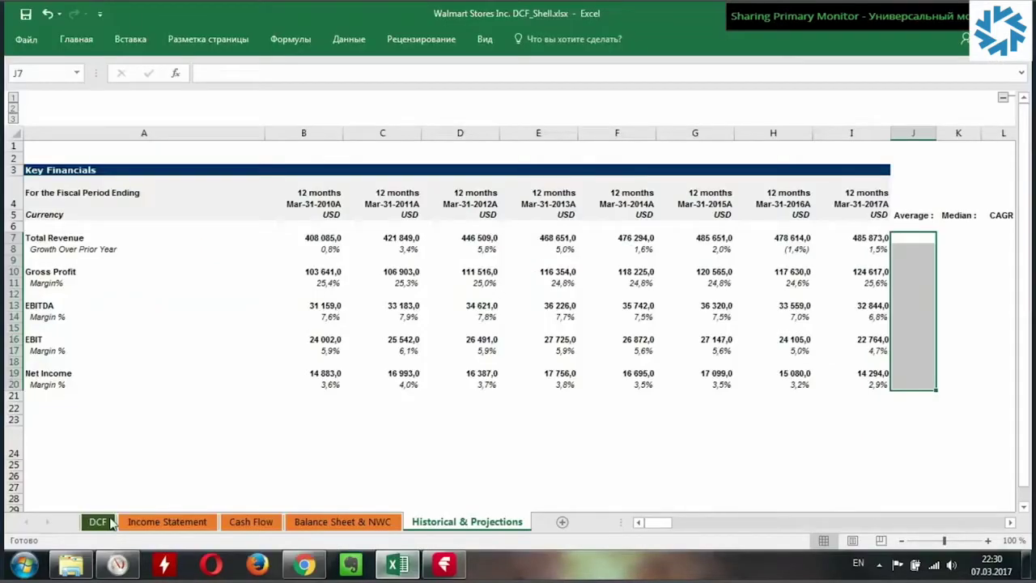
Replace the DCF sheet's Tax Rate link with a fixed 32% and check the WACC inputs.
click(97, 522)
click(277, 426)
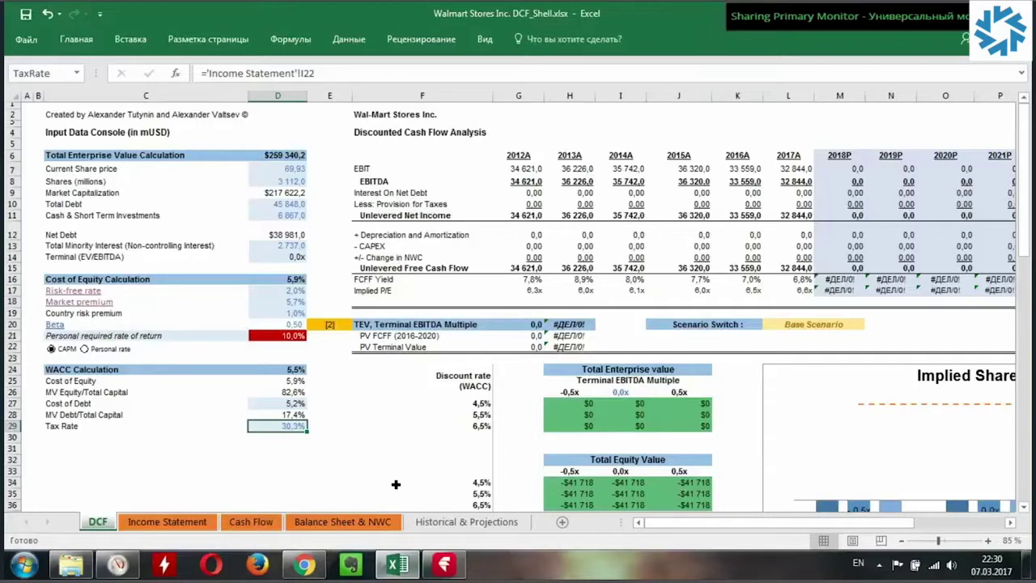
text(32%)
key(Return)
click(289, 427)
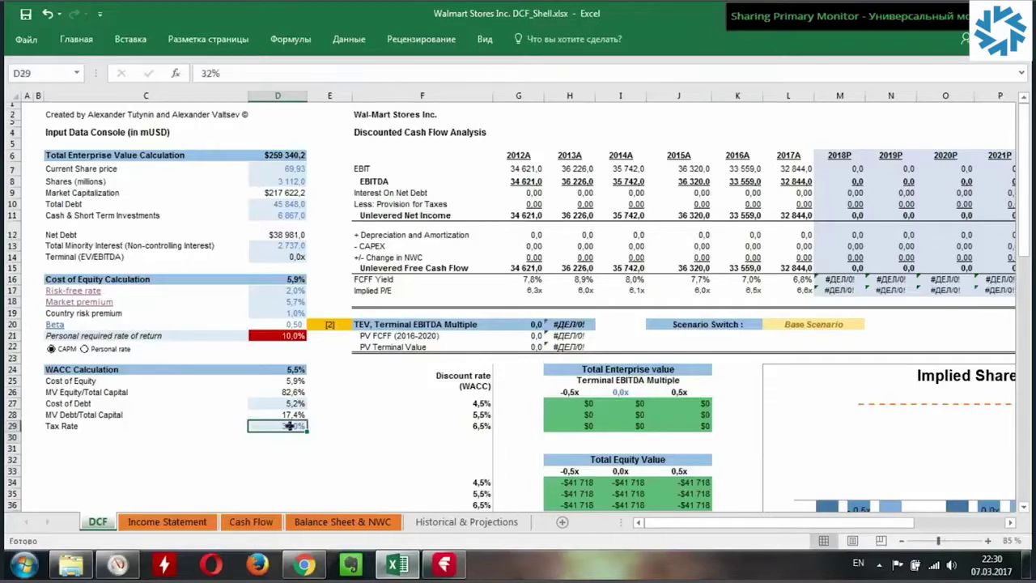
drag(289, 427, 293, 368)
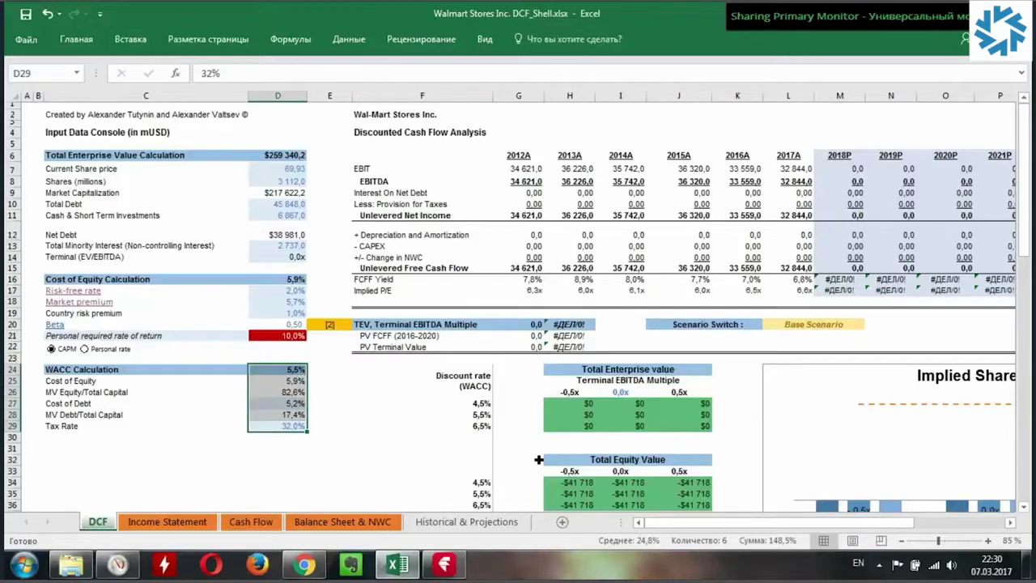
click(446, 521)
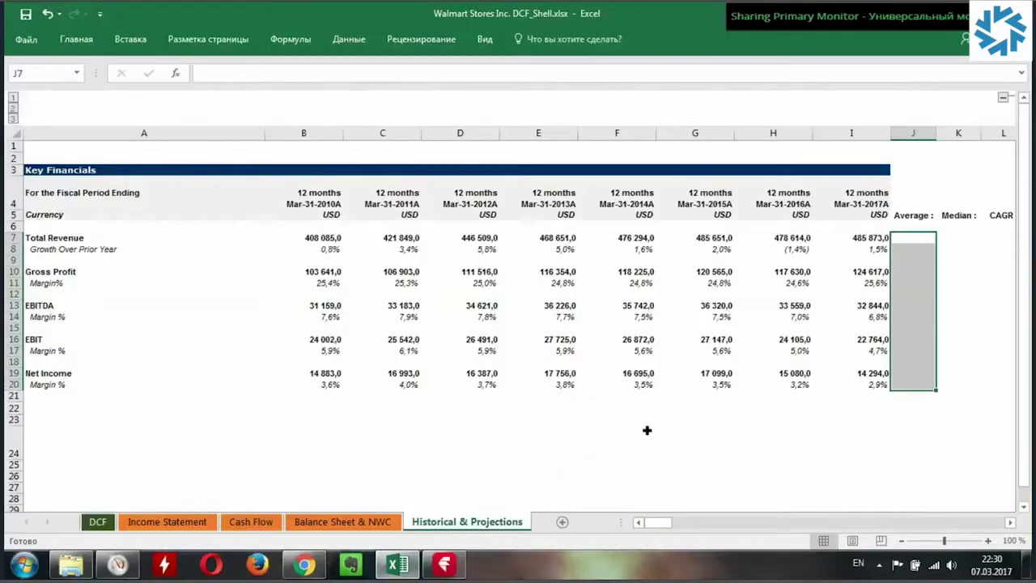
Scroll through the Walmart earnings presentation in Chrome.
key(alt+Tab)
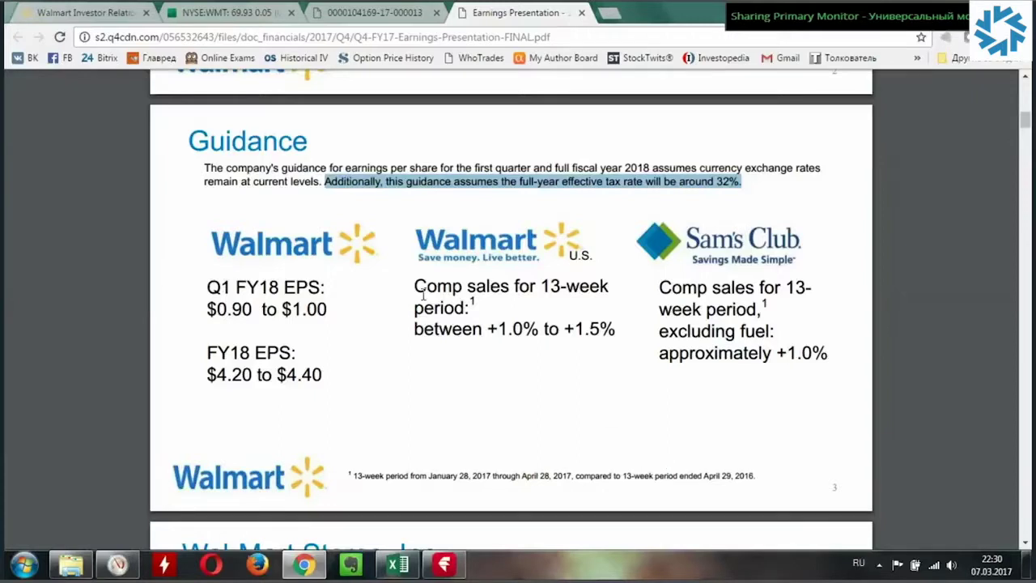
scroll(423, 296, down, 1)
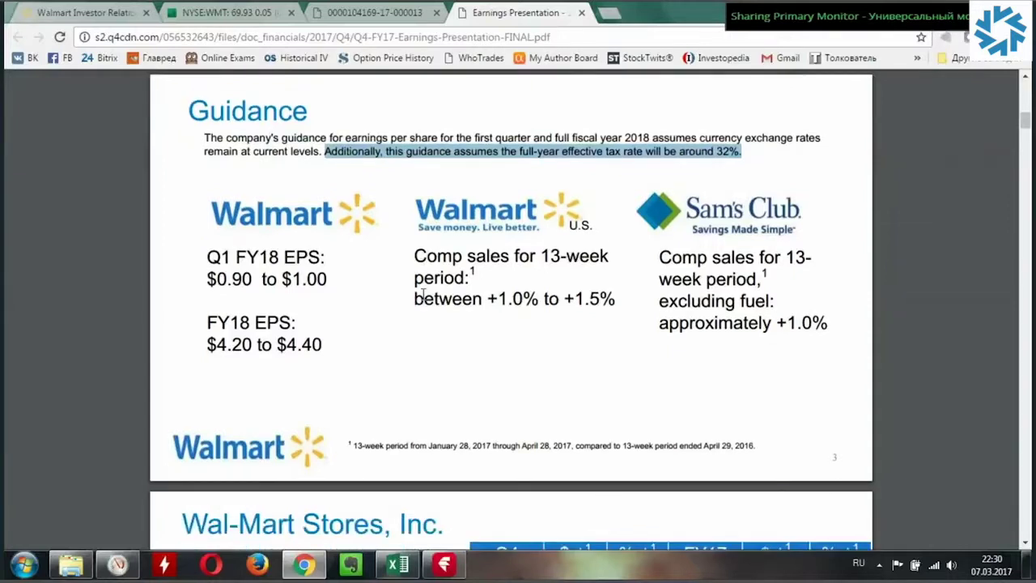
scroll(423, 296, down, 1)
scroll(422, 297, down, 1)
scroll(424, 300, down, 2)
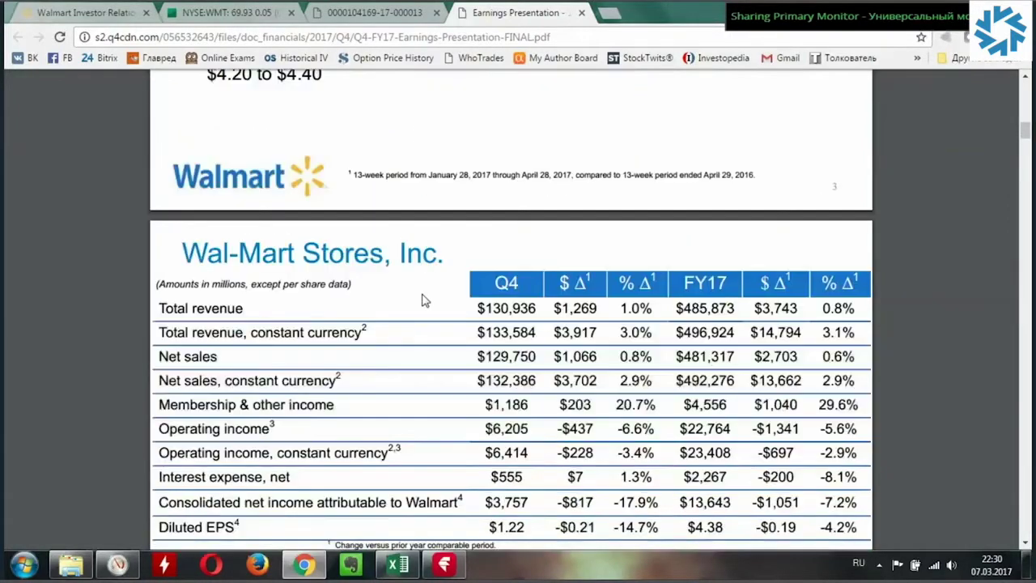
scroll(423, 300, down, 5)
scroll(423, 301, down, 1)
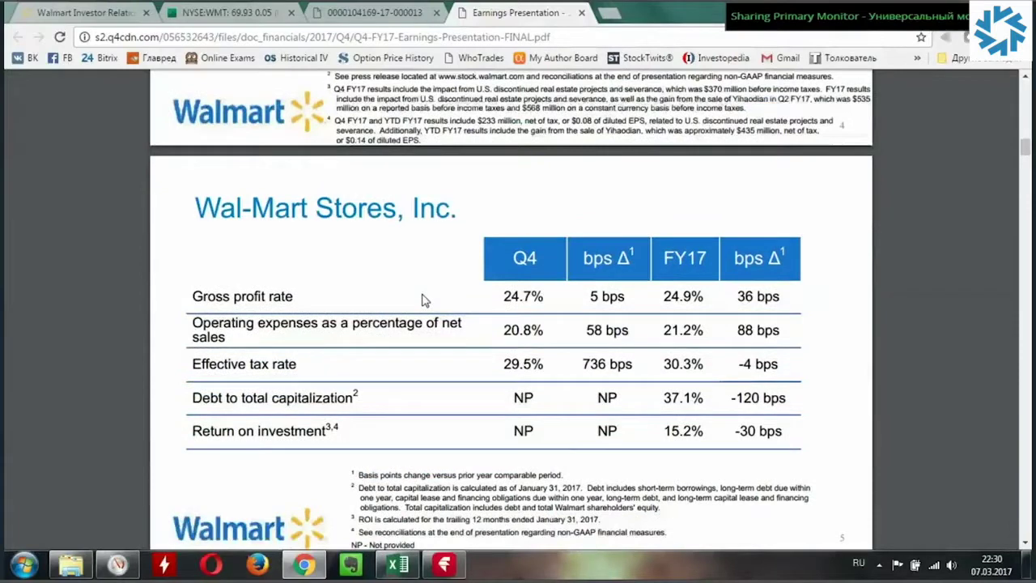
On Walmart's investor relations site, open 2017 Quarterly Results and the 4th Quarter press release.
drag(99, 11, 212, 12)
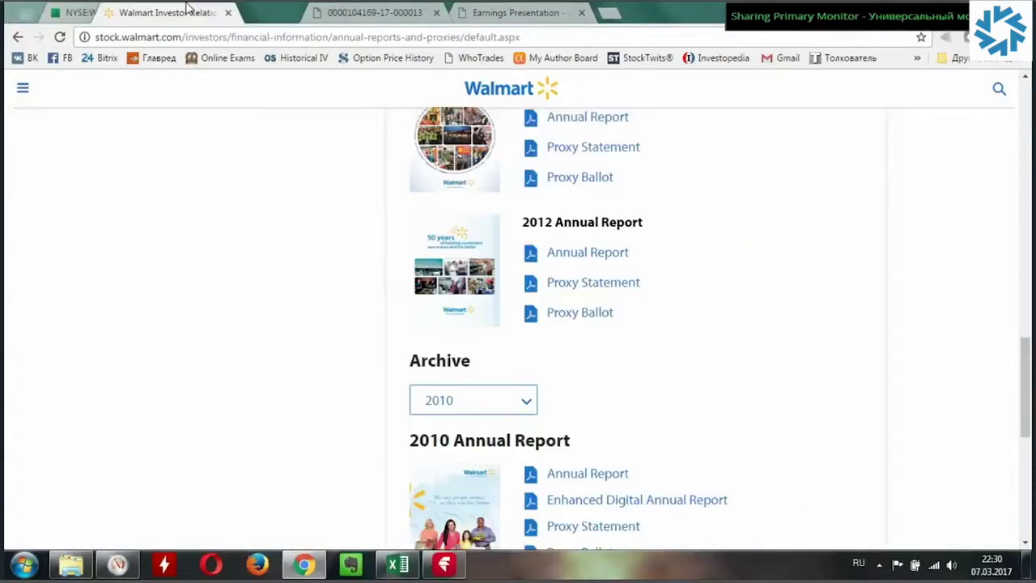
scroll(996, 294, up, 10)
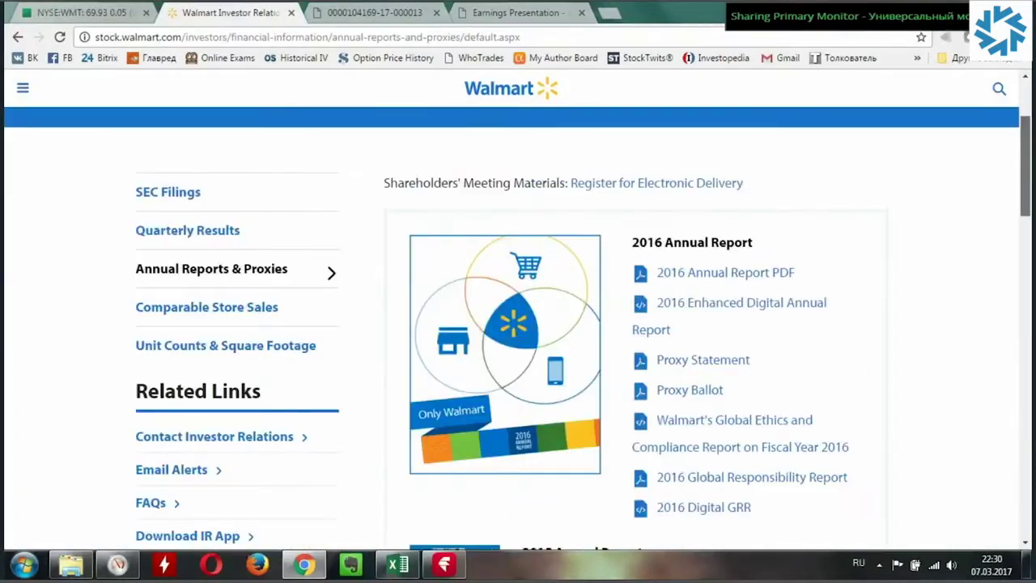
click(237, 230)
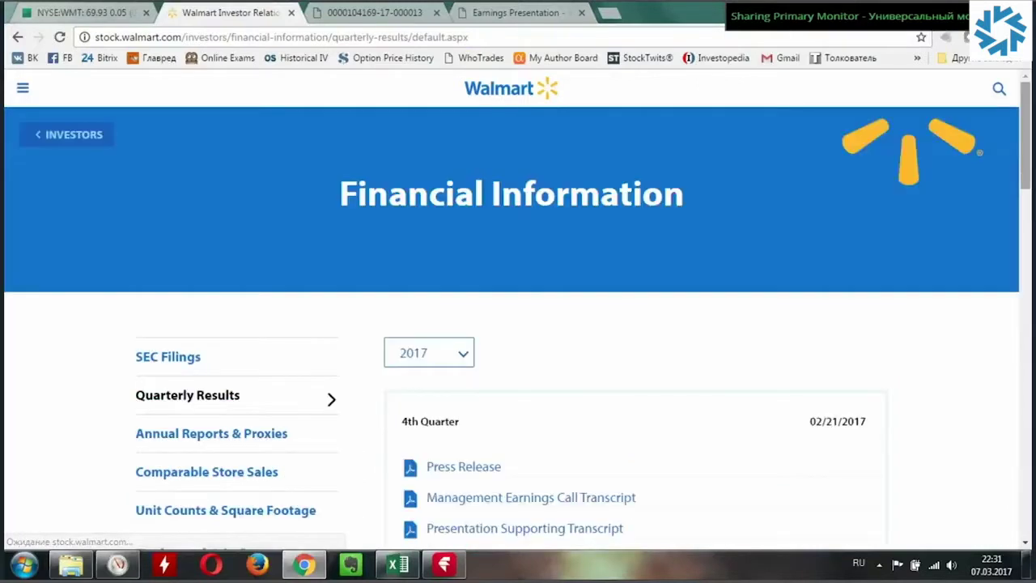
scroll(518, 324, down, 2)
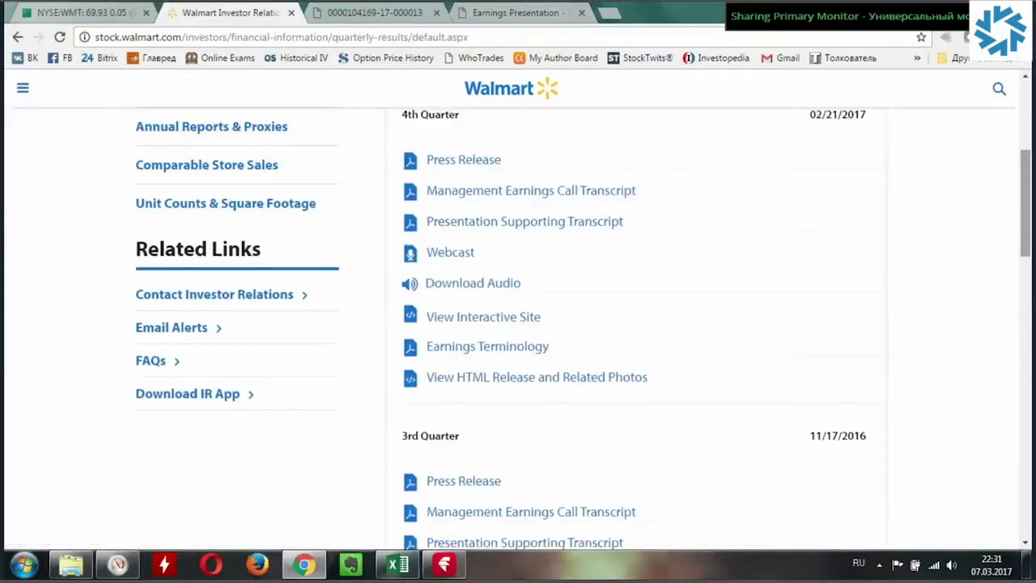
click(486, 166)
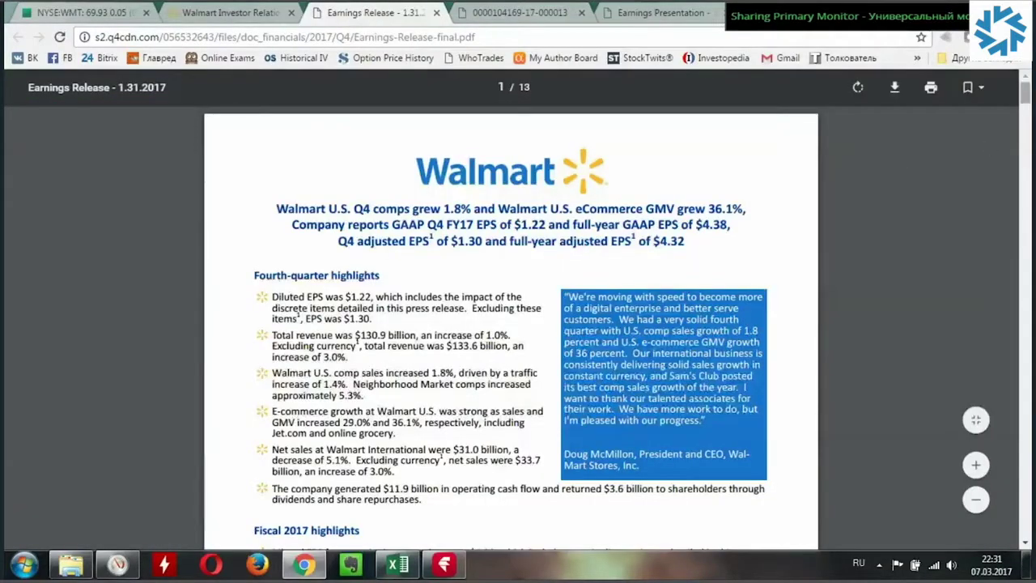
Highlight the fiscal 2018 EPS guidance of $4.20 to $4.40 in the earnings release.
scroll(518, 324, down, 1)
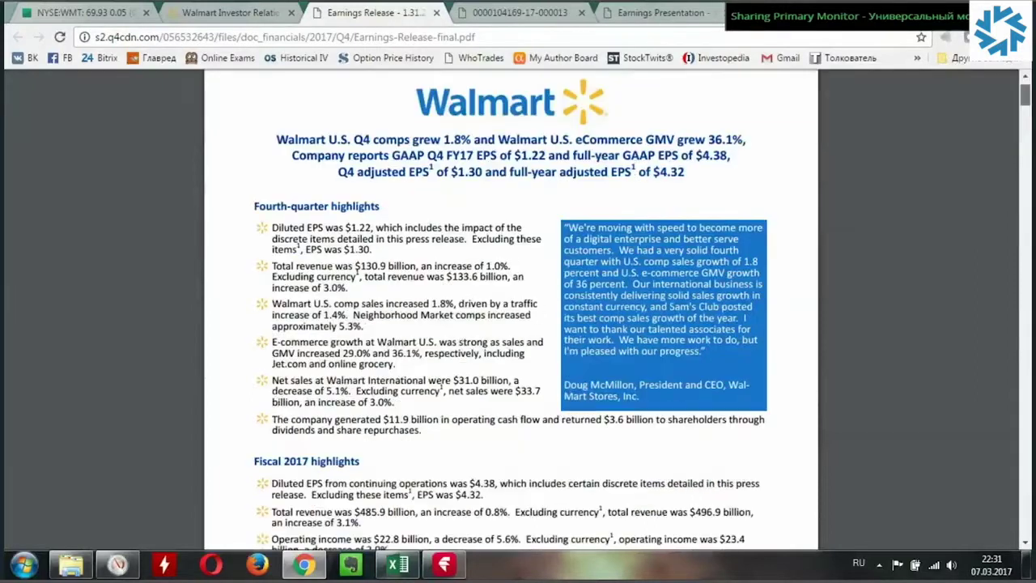
scroll(518, 324, down, 3)
scroll(518, 324, down, 5)
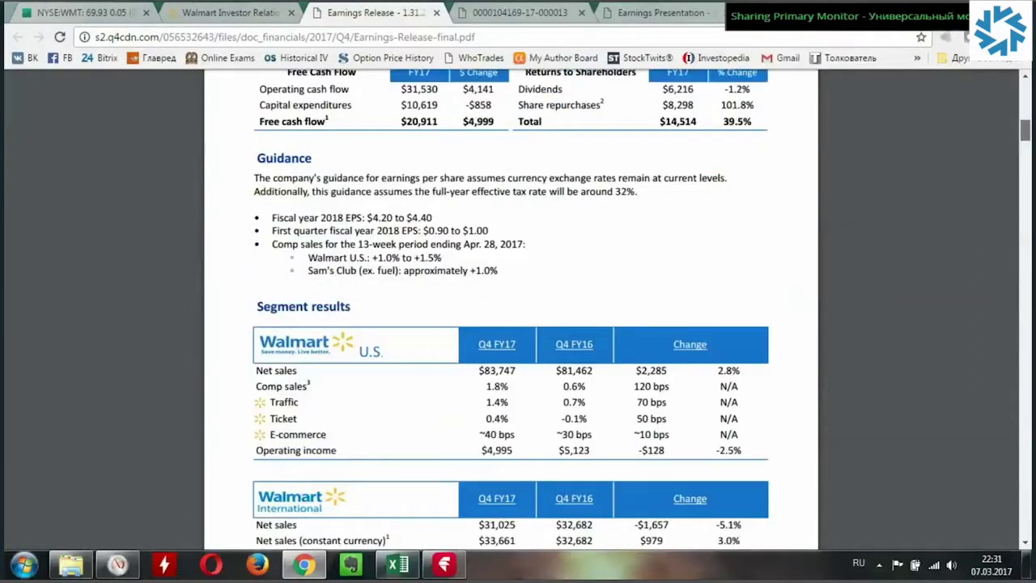
scroll(471, 188, down, 1)
scroll(472, 188, up, 1)
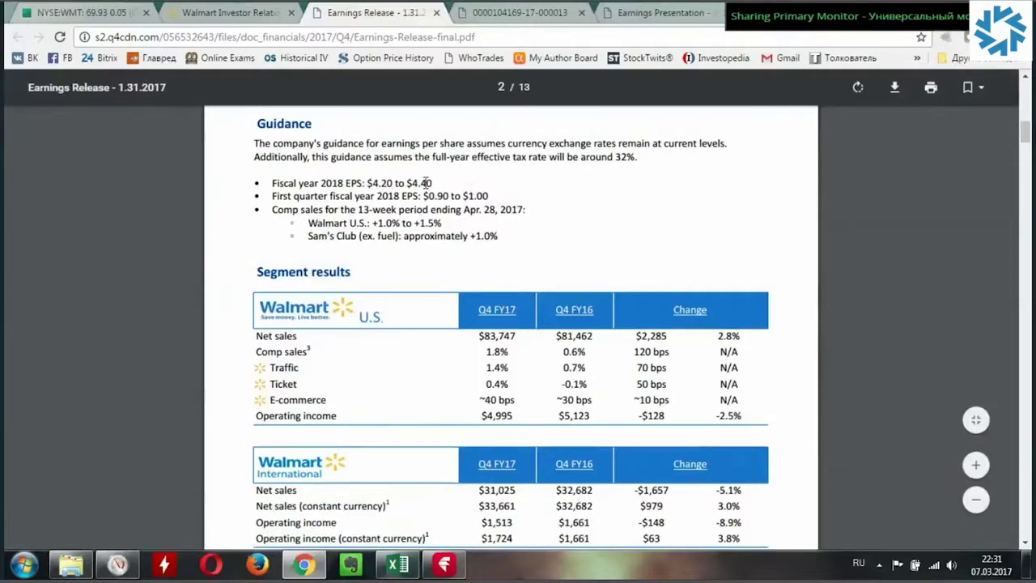
drag(426, 183, 367, 183)
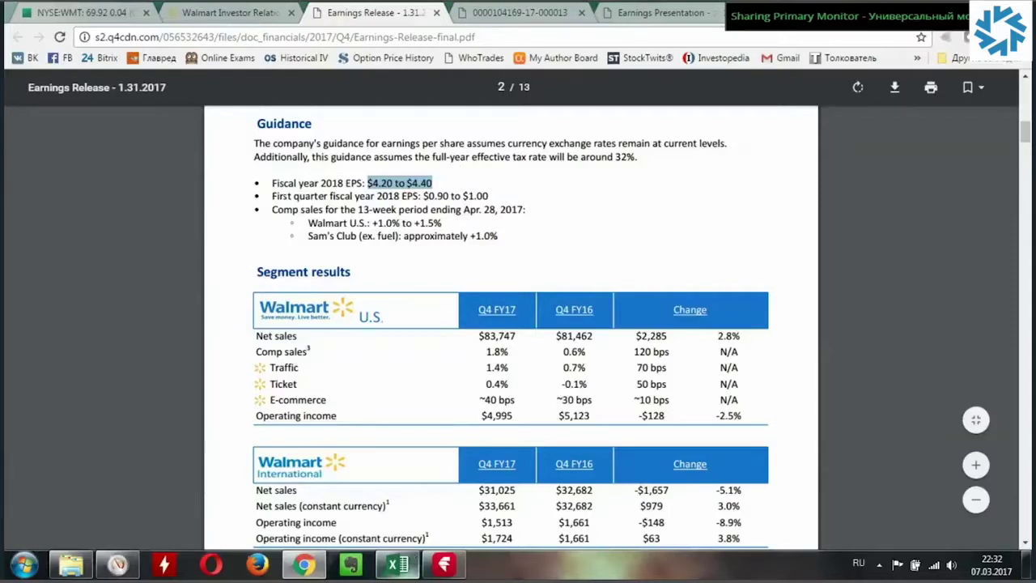
click(398, 564)
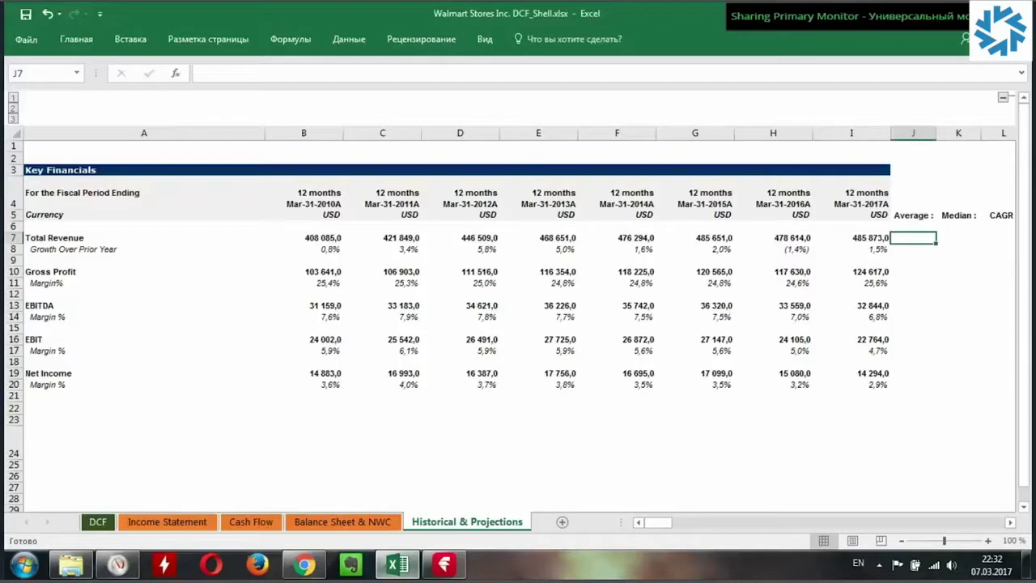
click(851, 249)
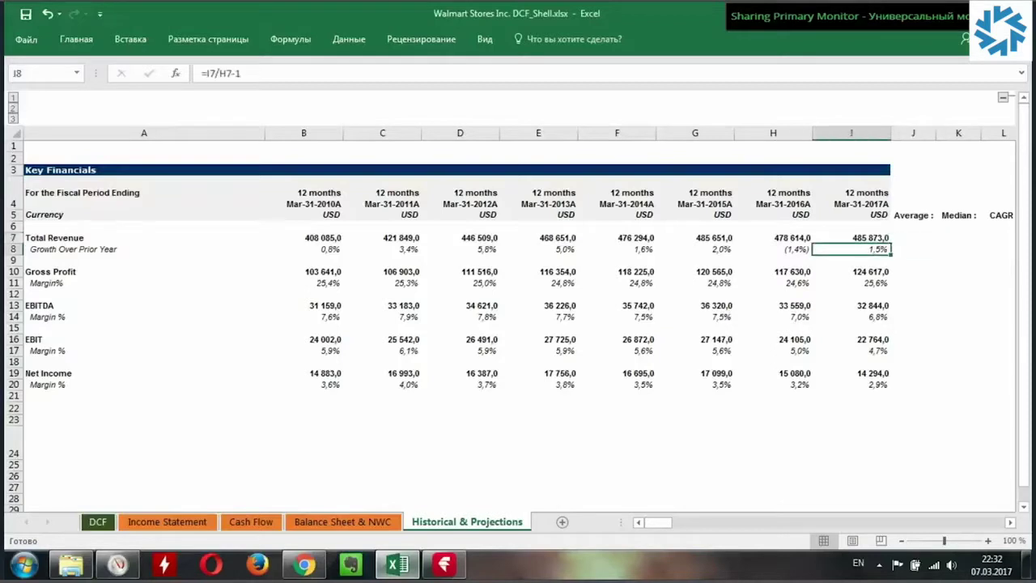
drag(852, 249, 460, 249)
click(851, 271)
drag(852, 283, 303, 283)
click(852, 306)
drag(851, 317, 303, 316)
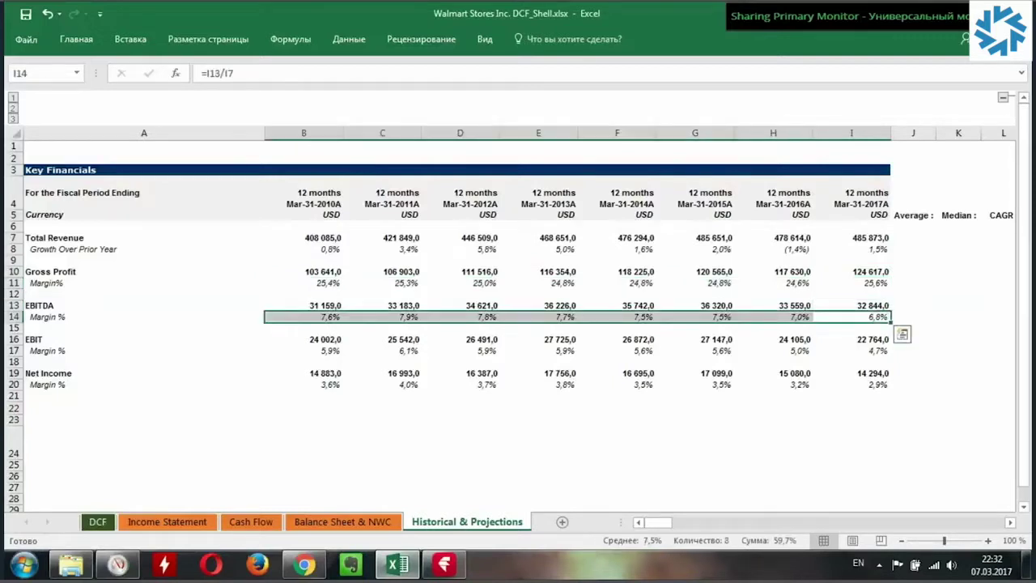
click(851, 339)
drag(852, 351, 539, 351)
click(852, 373)
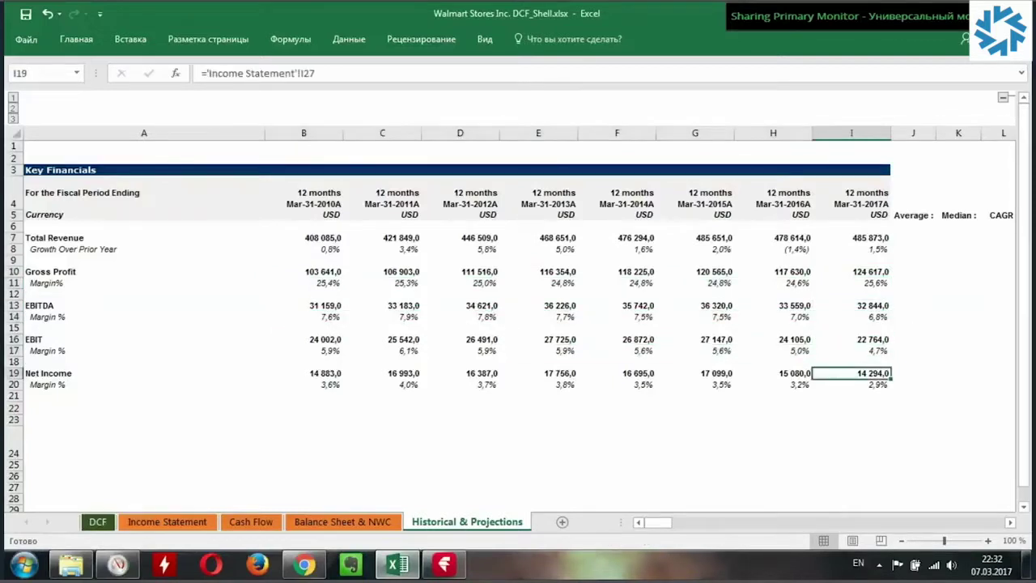
drag(852, 385, 304, 385)
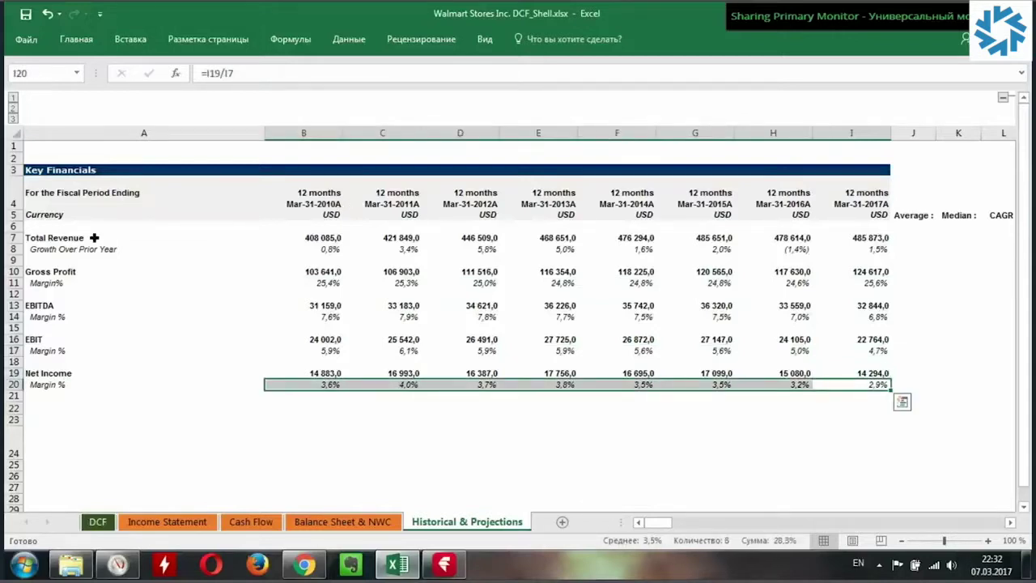
mouse_move(93, 237)
mouse_down()
mouse_move(666, 277)
mouse_move(882, 319)
mouse_up()
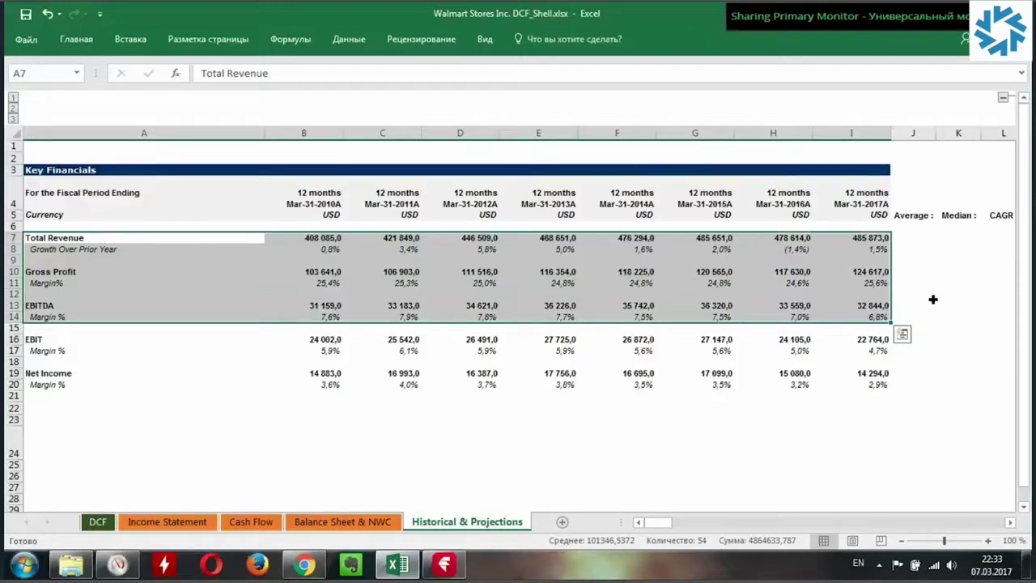
click(916, 248)
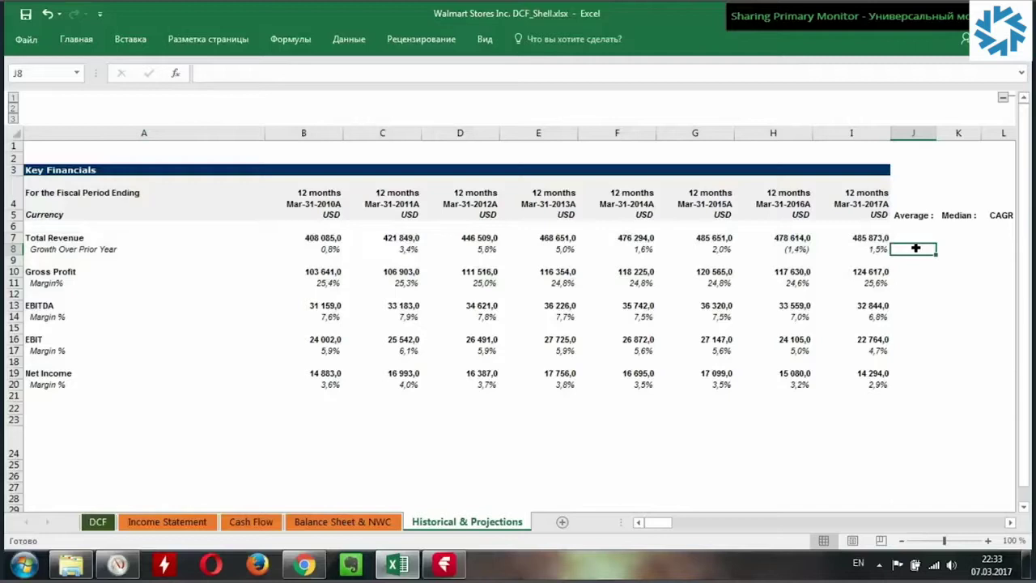
Enter =СРЗНАЧ(B8:I8) in J8, giving a 2,3% average revenue growth.
text(=)
key(alt+shift)
text(р)
key(BackSpace)
text(с)
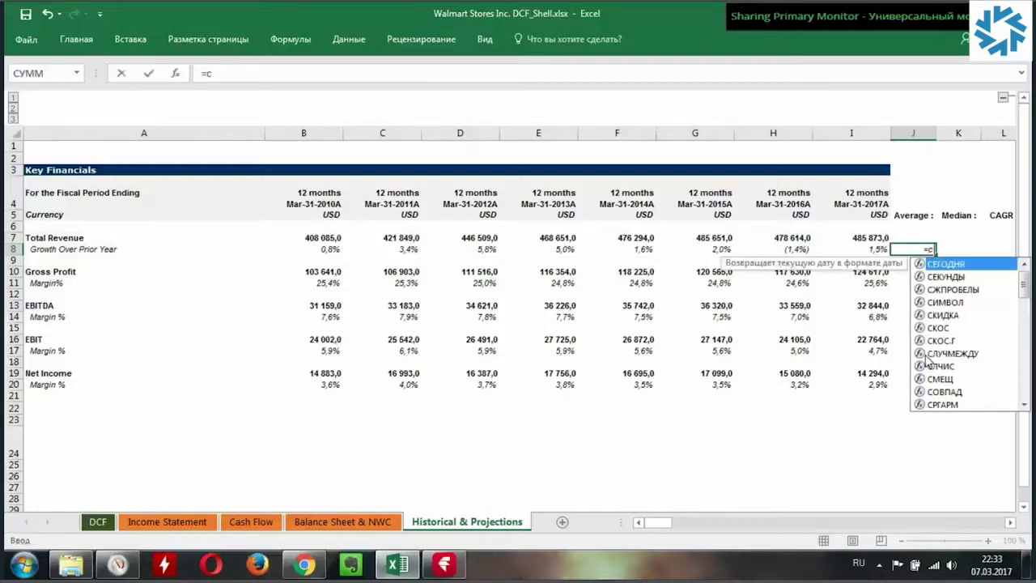
text(рзнач)
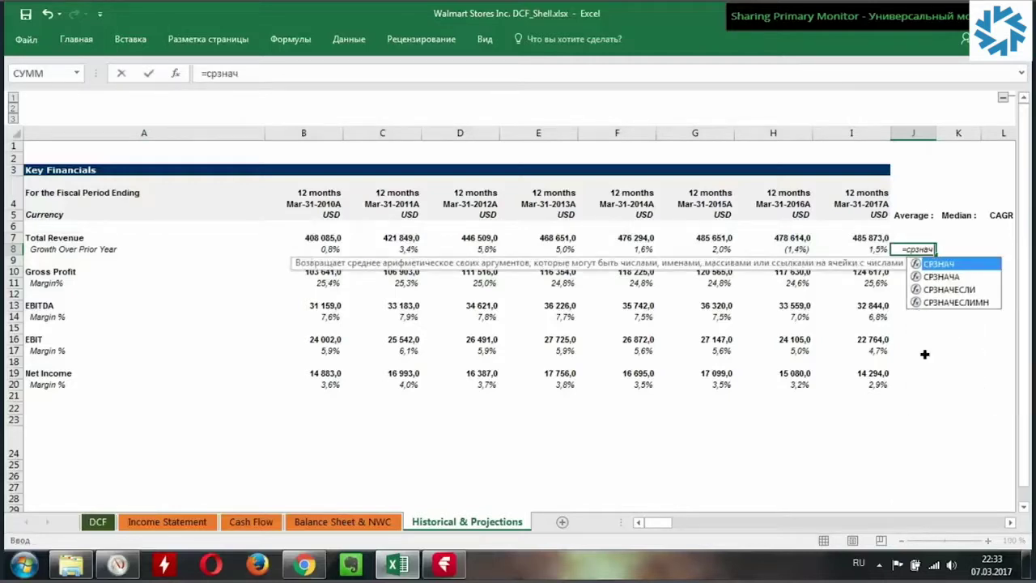
text(()
key(Left)
key(ctrl+shift+Left)
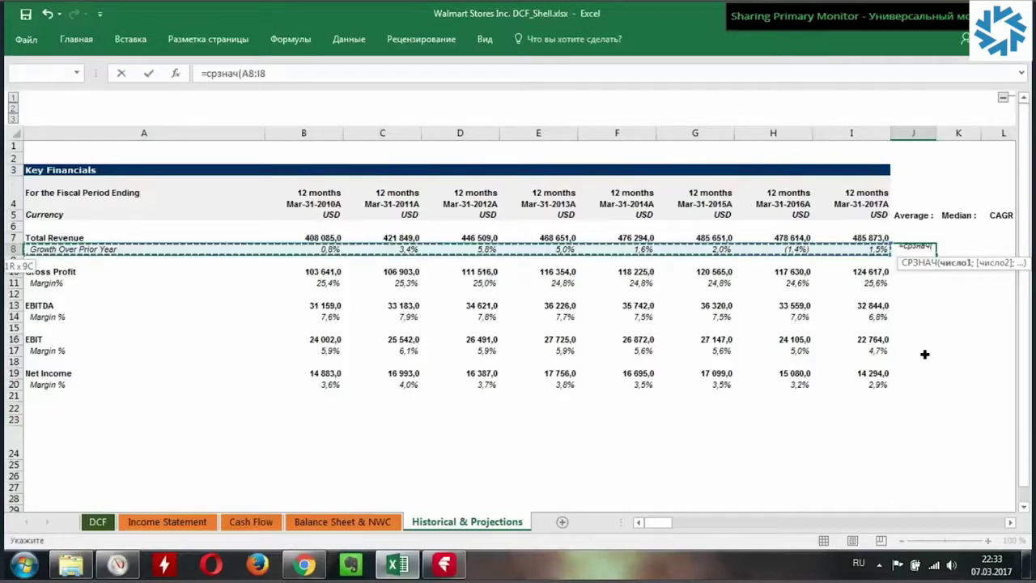
key(shift+Right)
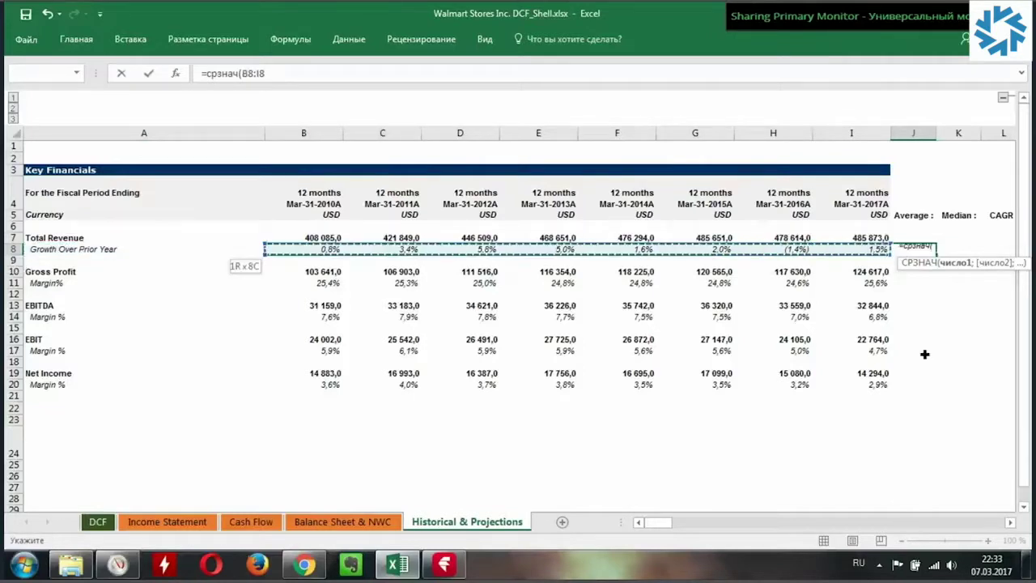
key(ctrl+Return)
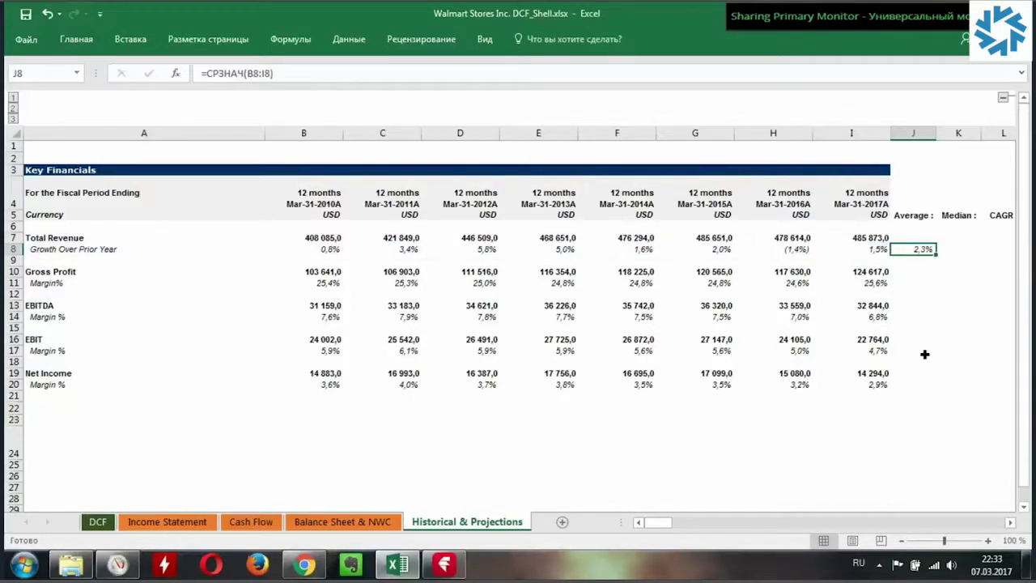
Copy the average to the four margin rows (25,1%, 7,5%, 5,6%, 3,5%) and begin a МЕДИАНА formula.
key(ctrl+c)
key(Down)
key(Down)
key(Down)
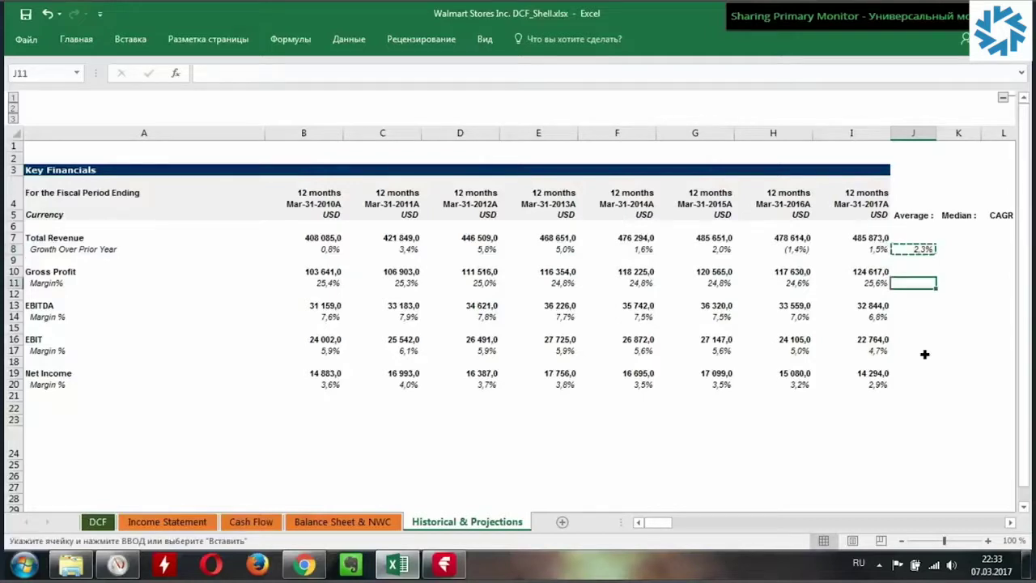
key(Return)
key(ctrl+c)
key(Down)
key(Down)
key(Down)
key(Return)
key(ctrl+c)
key(Down)
key(Down)
key(Down)
key(ctrl+v)
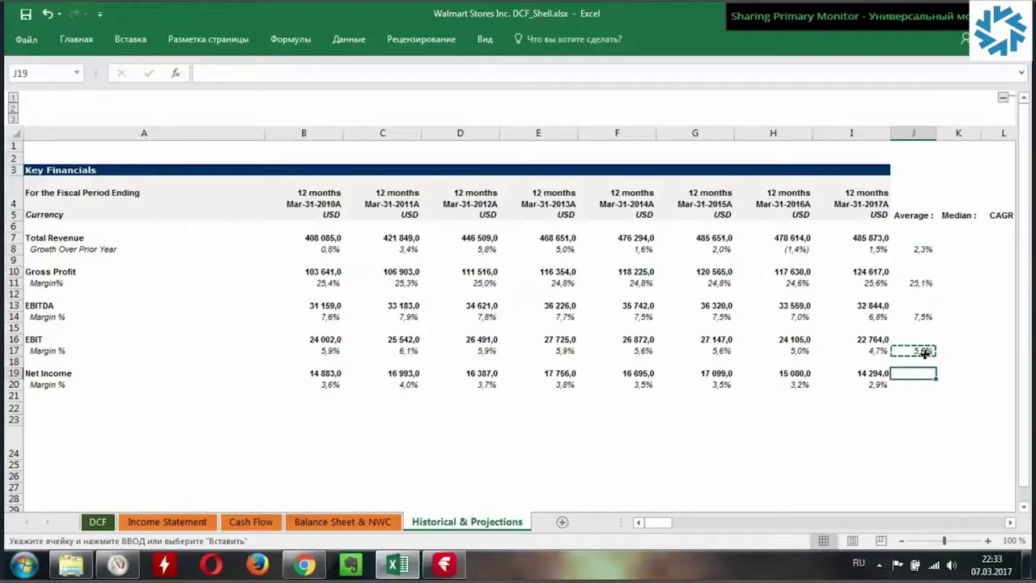
key(Down)
key(Down)
key(Return)
key(Down)
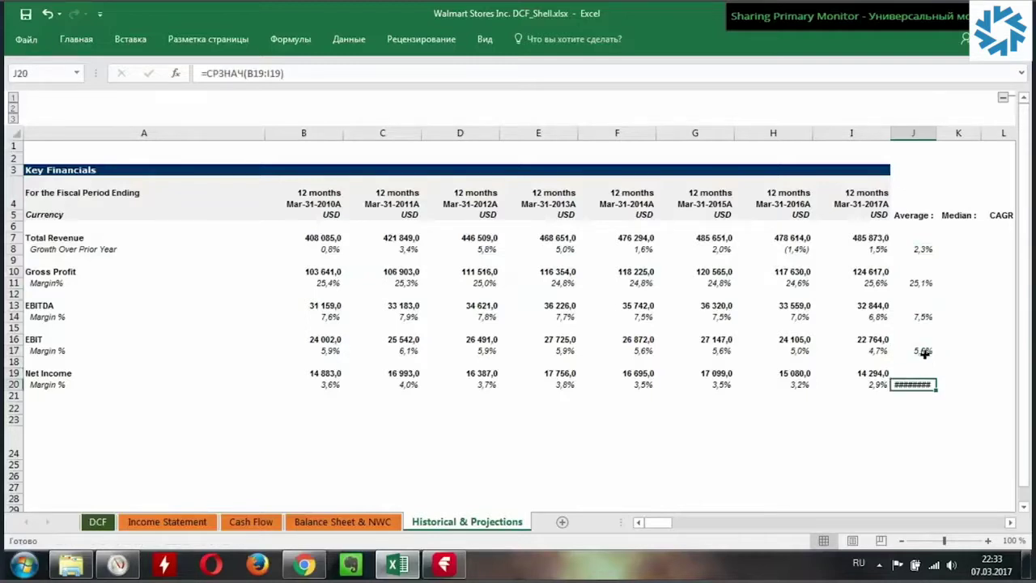
key(ctrl+z)
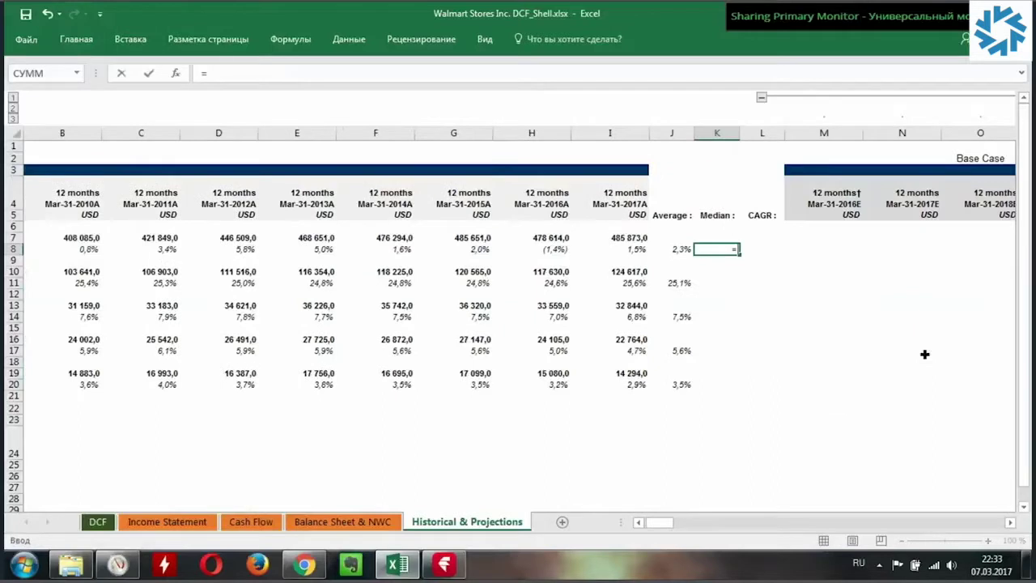
text(м)
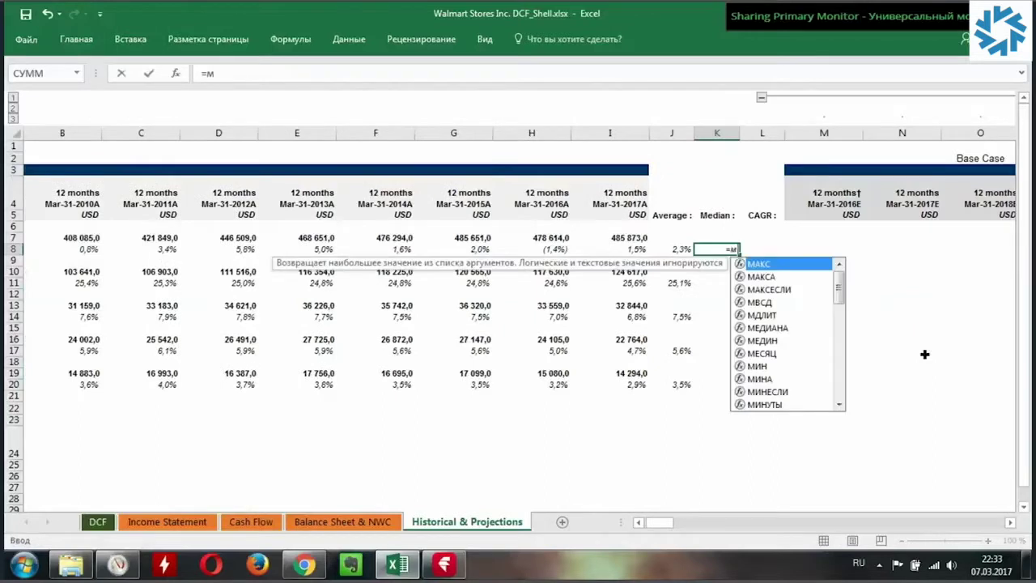
text(едиана()
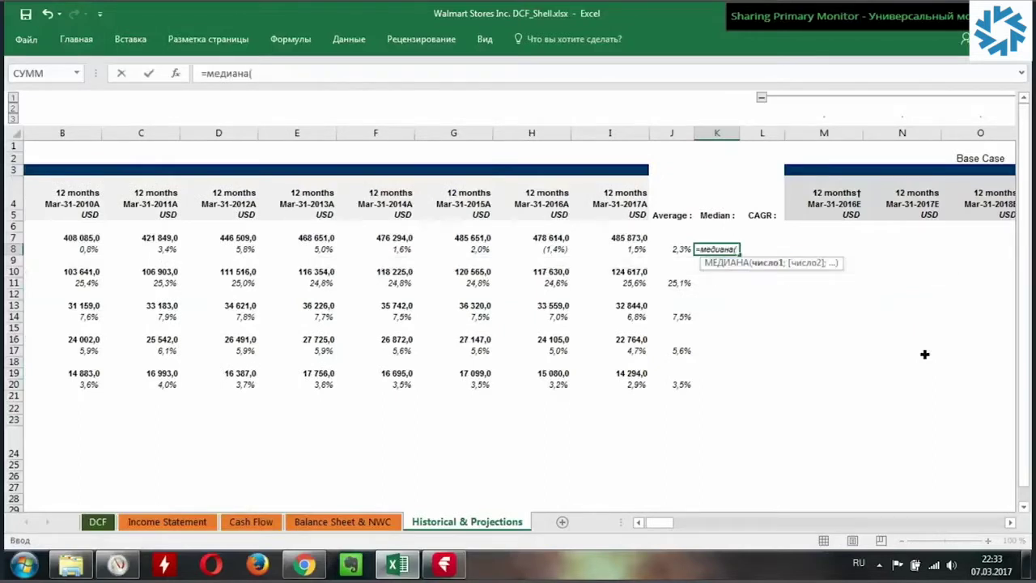
Complete the median formula =МЕДИАНА(B8:I8) in K8, giving 1,8%.
key(Left)
key(Left)
key(shift+Left)
key(shift+Left)
key(shift+Left)
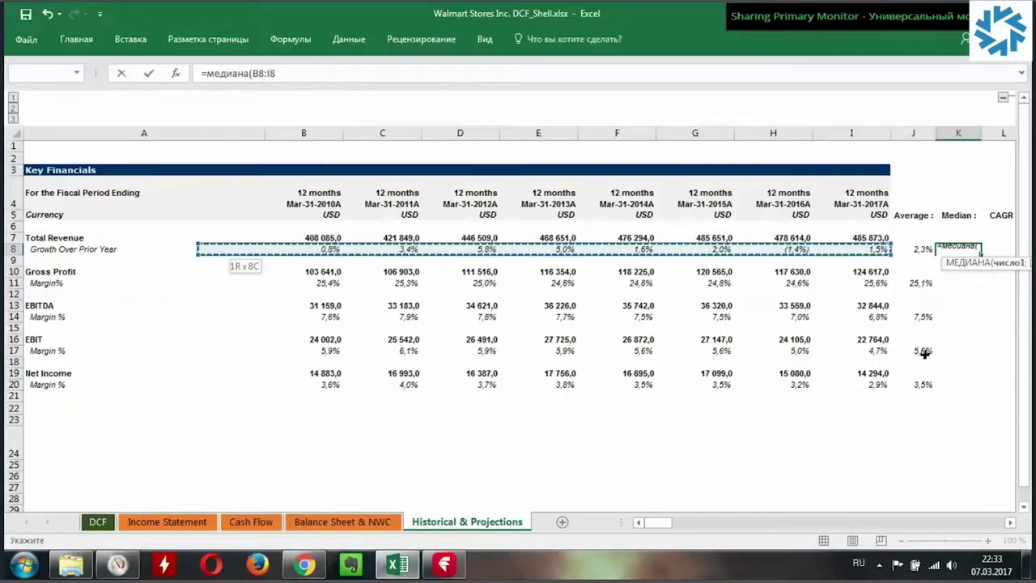
key(ctrl+Return)
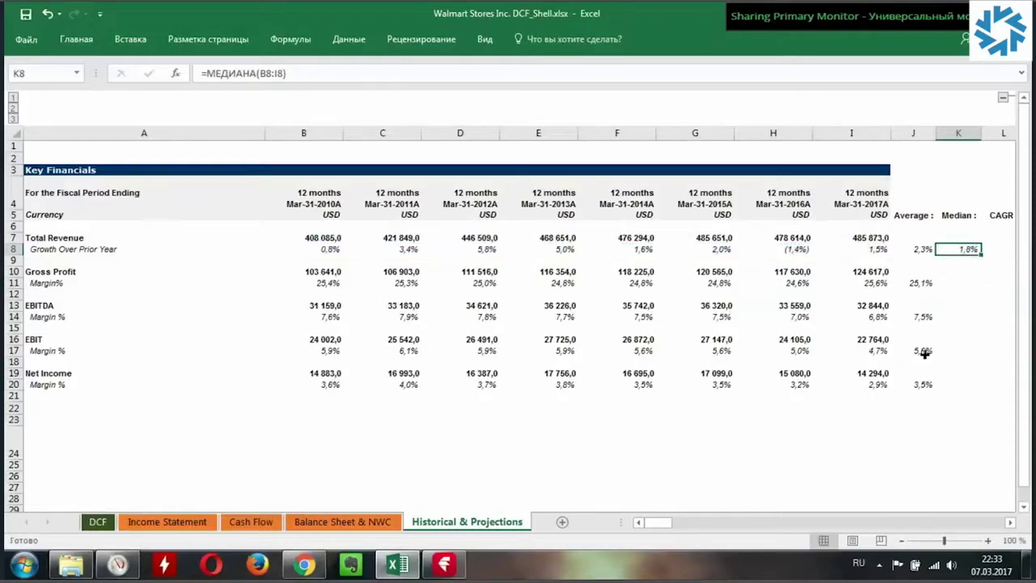
Copy the median formula to the four margin rows, giving 24,9%, 7,6%, 5,8% and 3,6%.
key(ctrl+c)
key(Down)
key(Down)
key(Down)
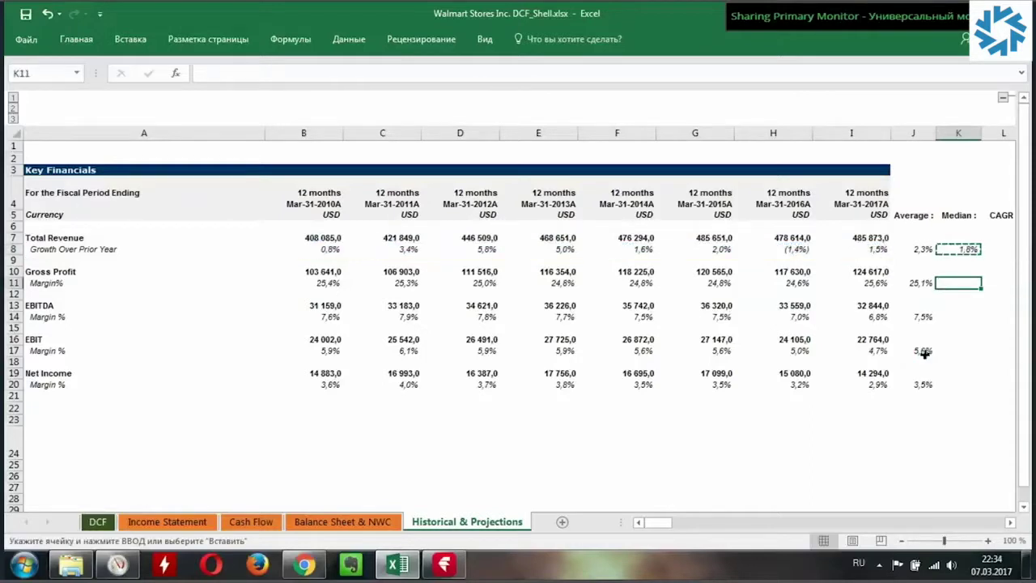
key(ctrl+v)
key(ctrl+c)
key(Down)
key(Down)
key(Down)
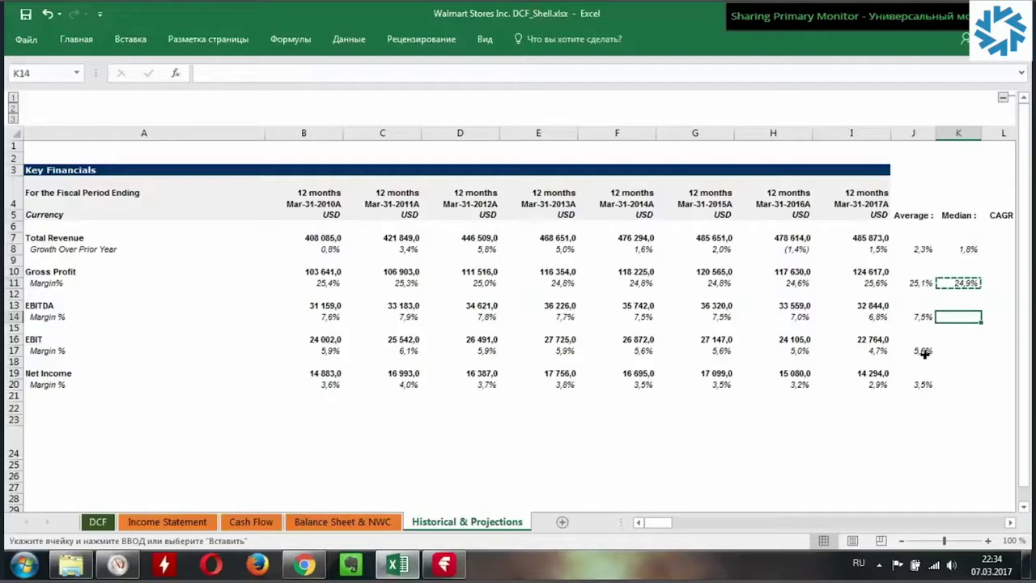
key(Return)
key(ctrl+c)
key(Down)
key(Down)
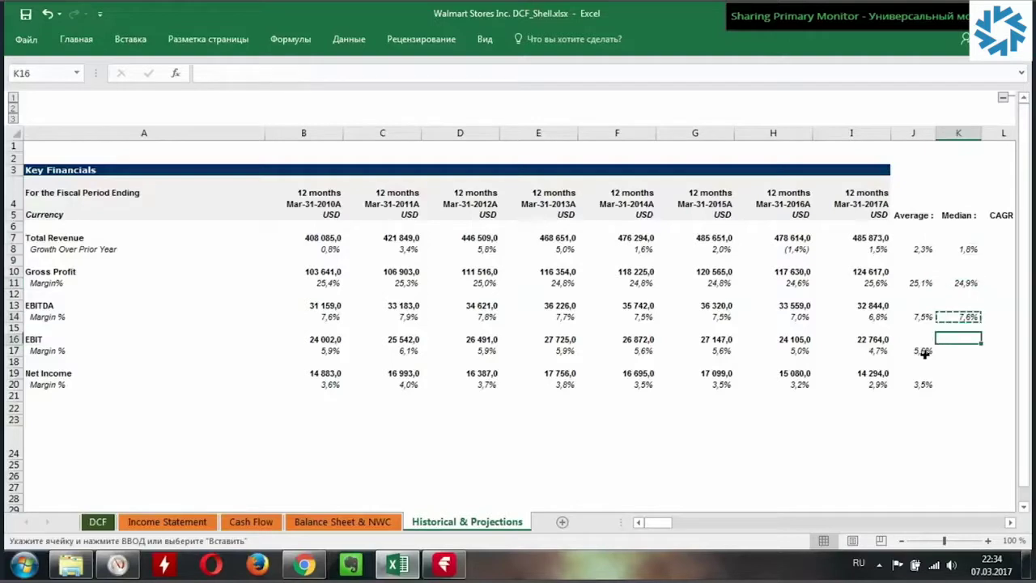
key(Down)
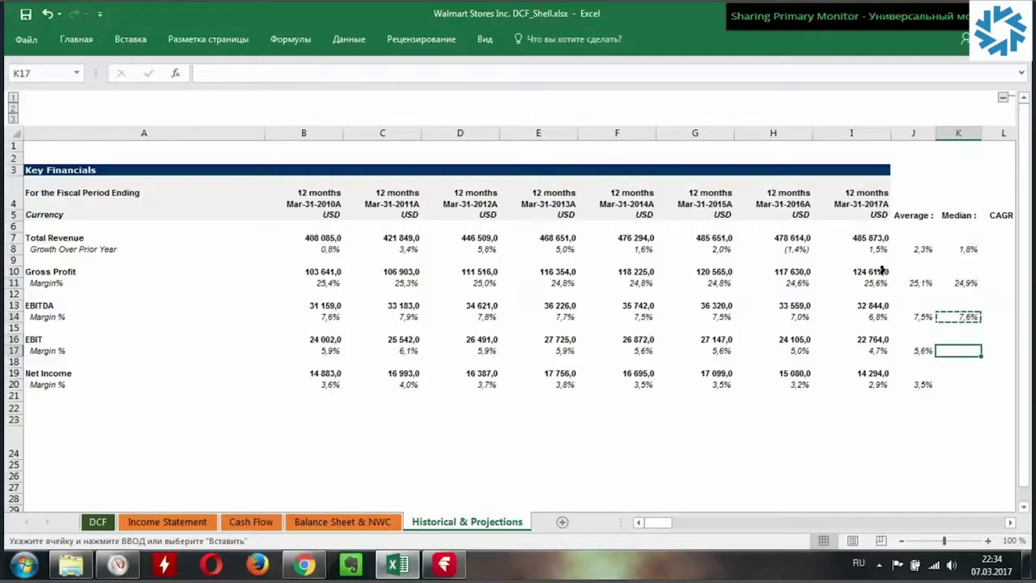
key(ctrl+v)
key(Down)
key(Down)
key(Down)
key(ctrl+v)
key(Escape)
key(Down)
key(Right)
key(Down)
key(alt+shift)
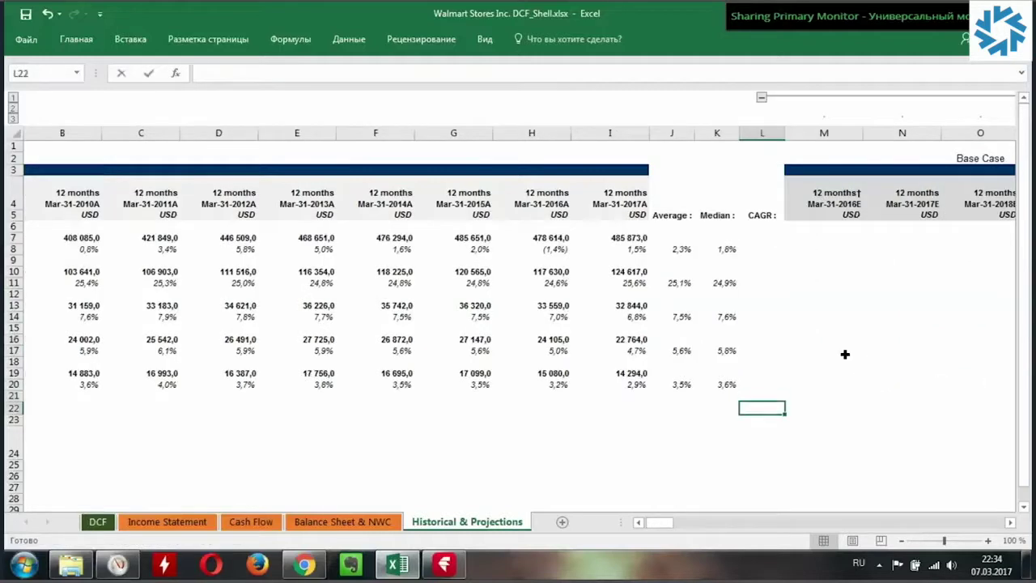
Add a 'Compount Annual Growth Rate' label below the table and move it to J22.
text(Comp)
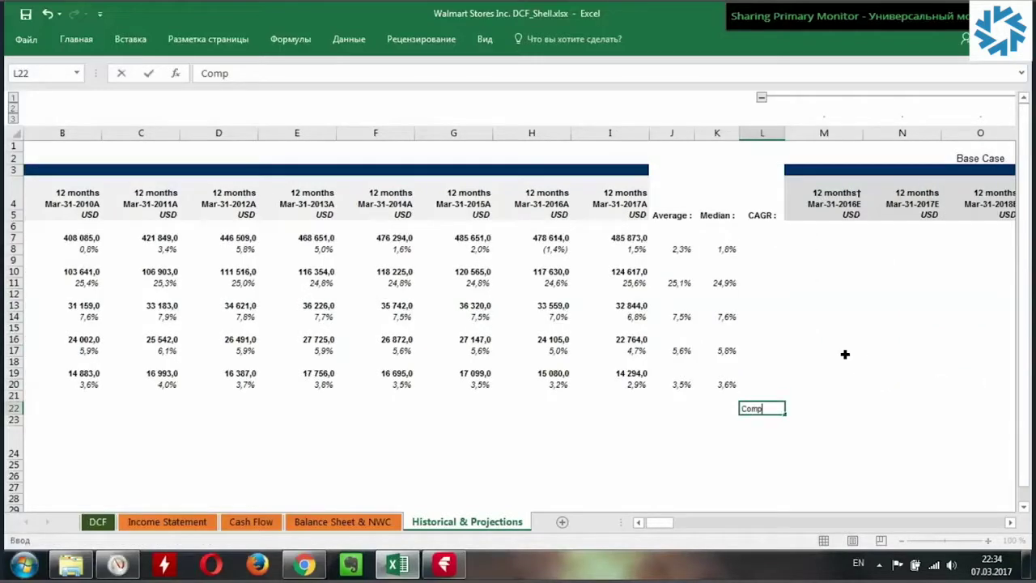
text(ount )
text(Annual Grow)
text(t)
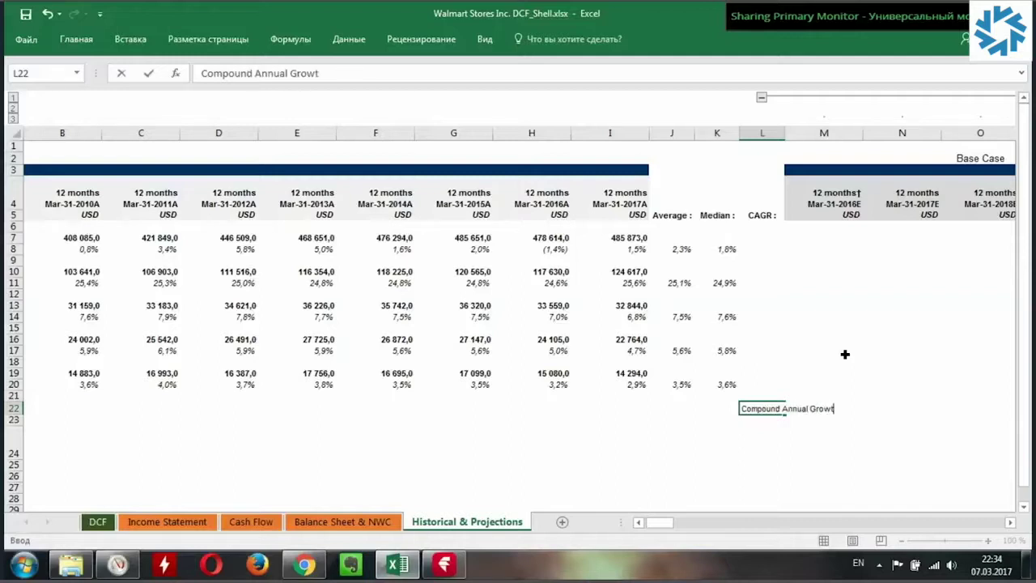
text(h Rate)
key(ctrl+Return)
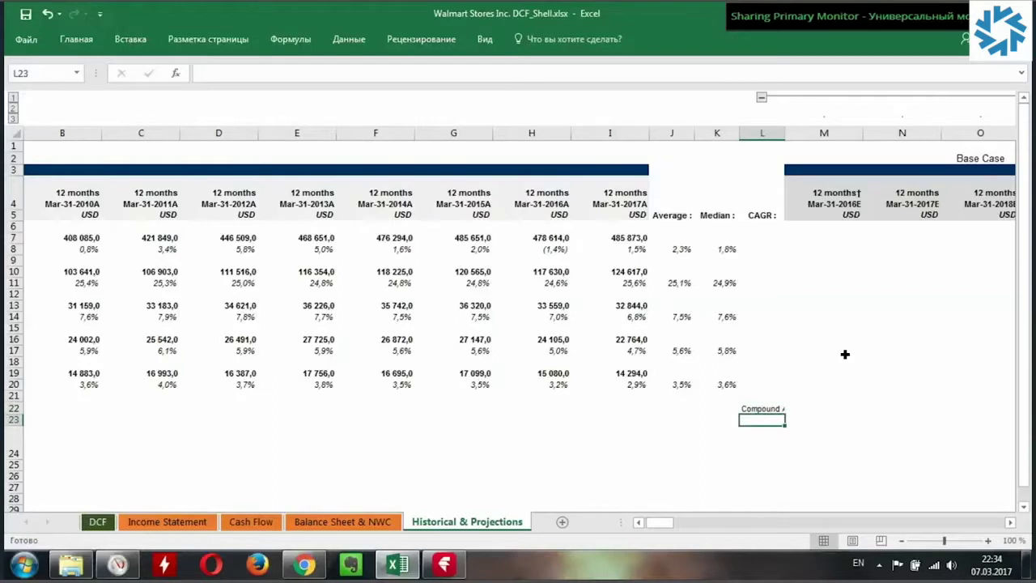
key(shift+Right)
key(shift+Right)
key(shift+Right)
key(shift+Left)
key(shift+Left)
key(shift+Left)
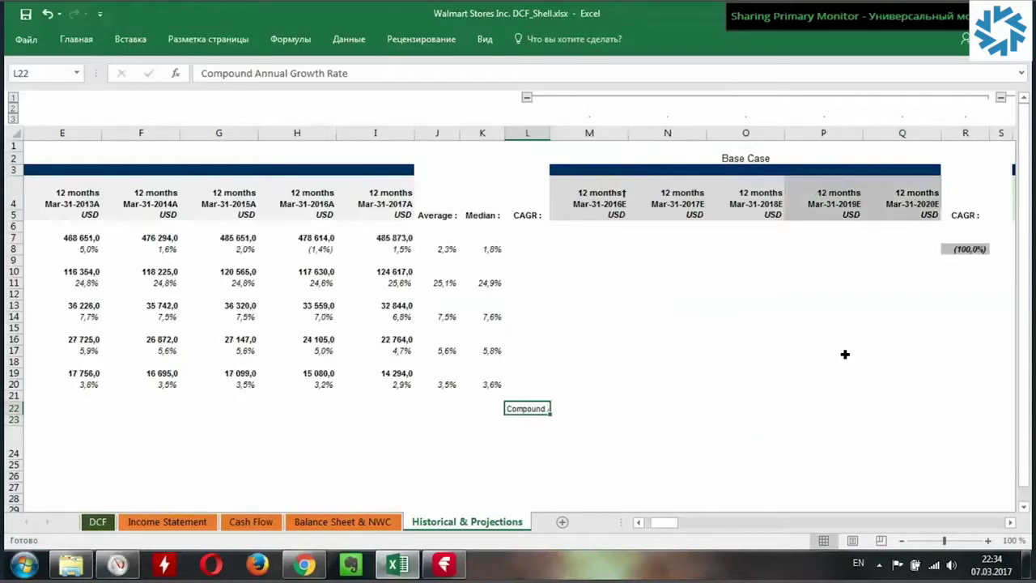
key(ctrl+c)
key(Left)
key(Left)
key(ctrl+v)
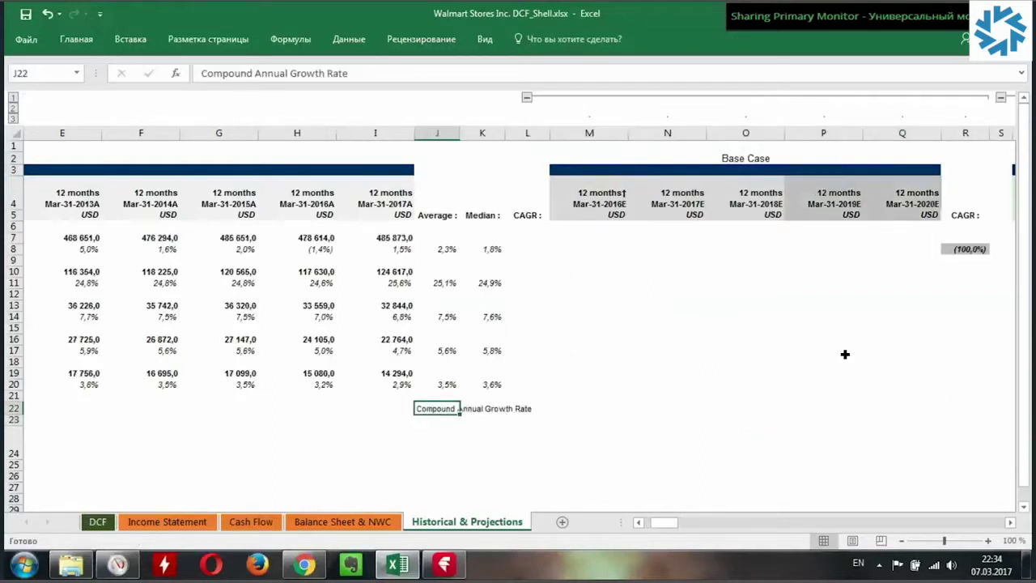
Check the median formula in K8, then start editing the revenue CAGR cell L8.
key(Up)
key(Right)
key(Right)
key(Up)
key(Up)
key(Up)
key(Up)
key(Up)
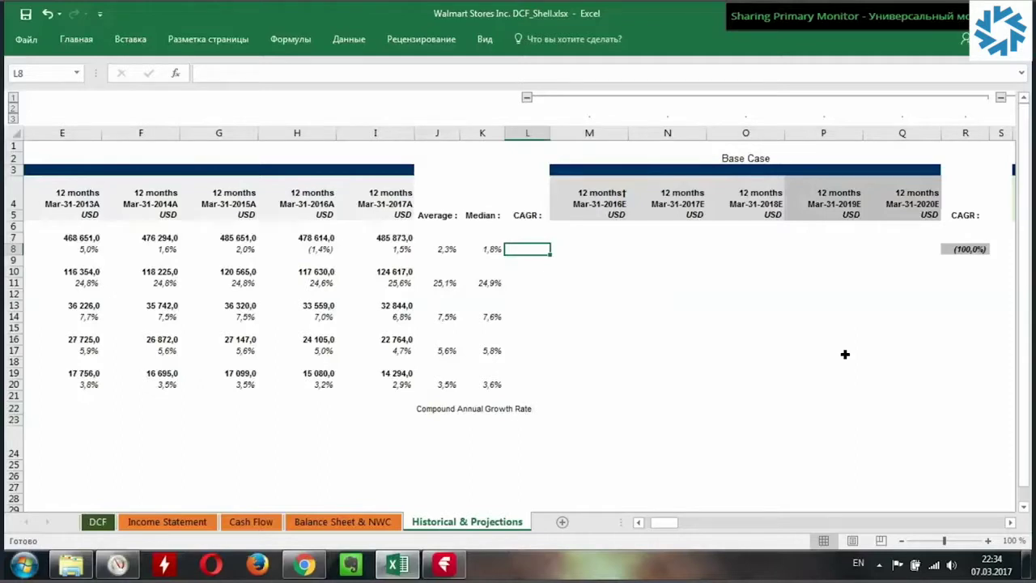
key(Left)
key(Left)
key(Left)
key(Right)
key(Right)
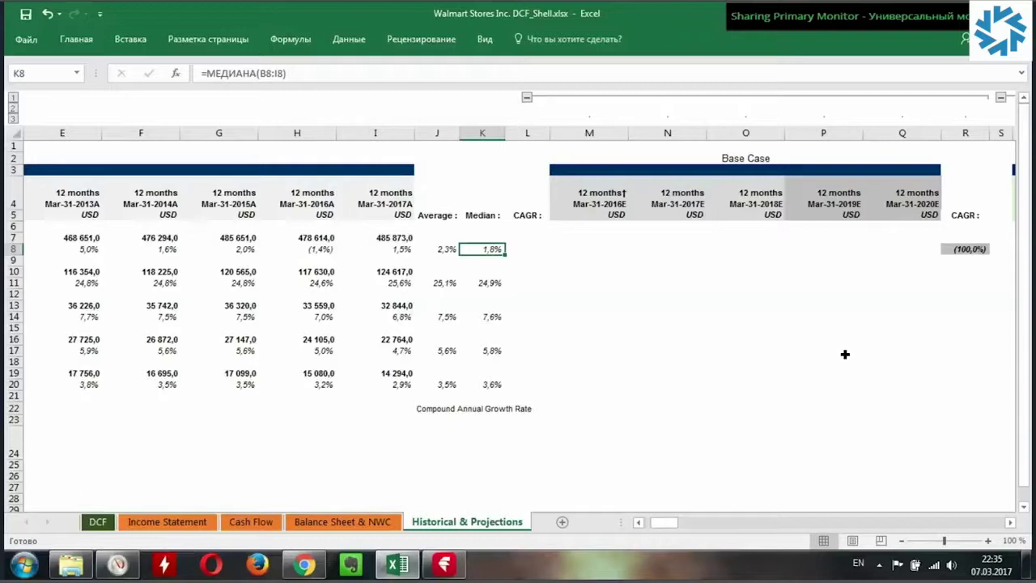
key(Right)
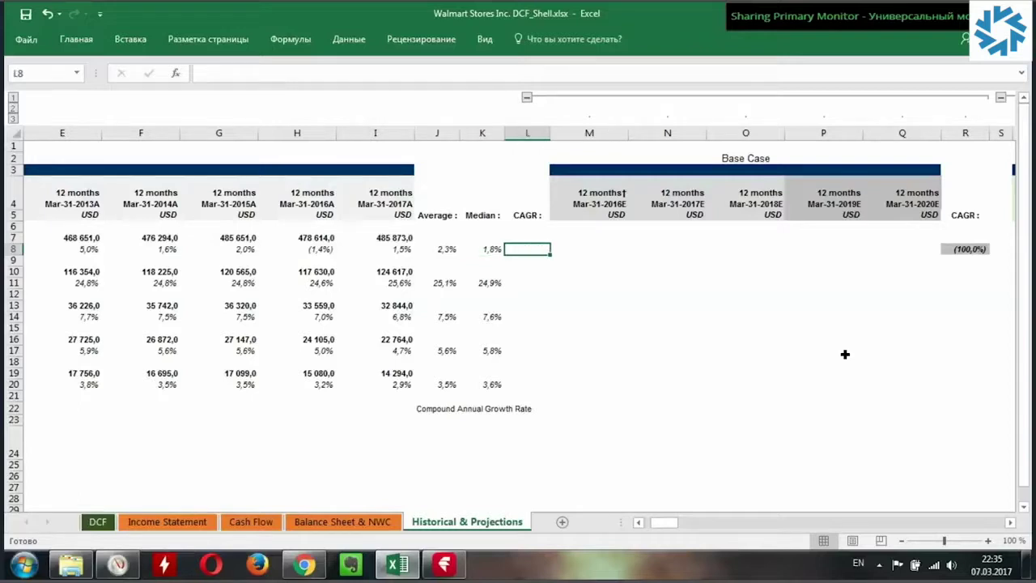
key(F2)
Start the revenue CAGR formula in L8 as =(I7/B7)^(1/, comparing 2017 and 2010 revenue.
text(=)
key(Left)
key(Left)
key(Left)
key(Right)
key(Right)
key(Right)
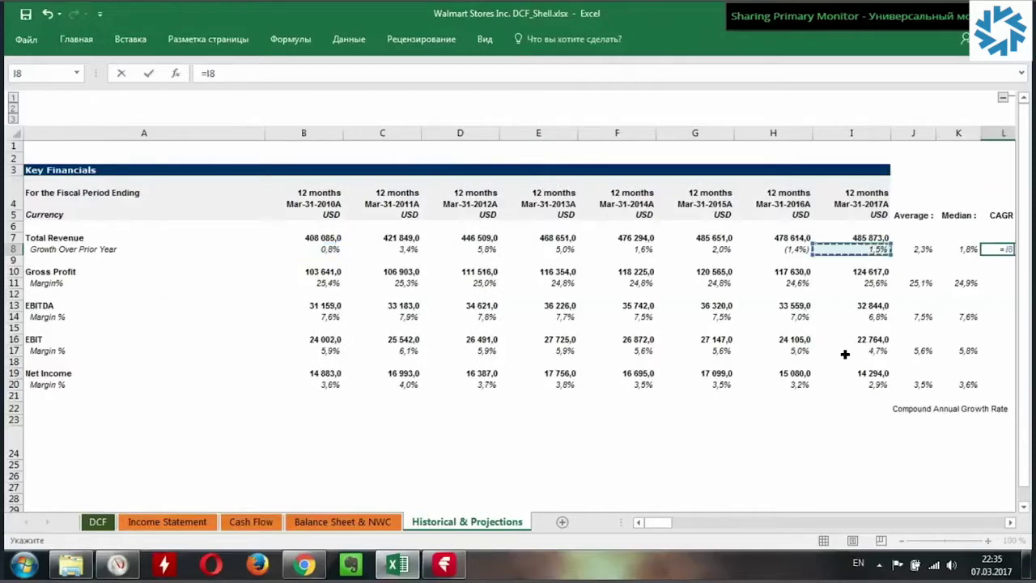
key(Up)
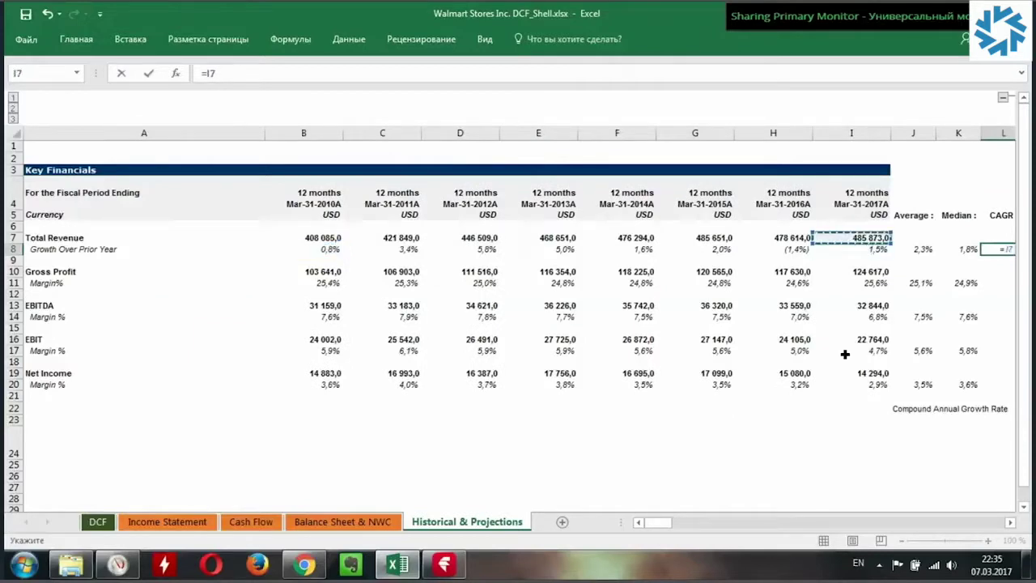
key(BackSpace)
text((/)
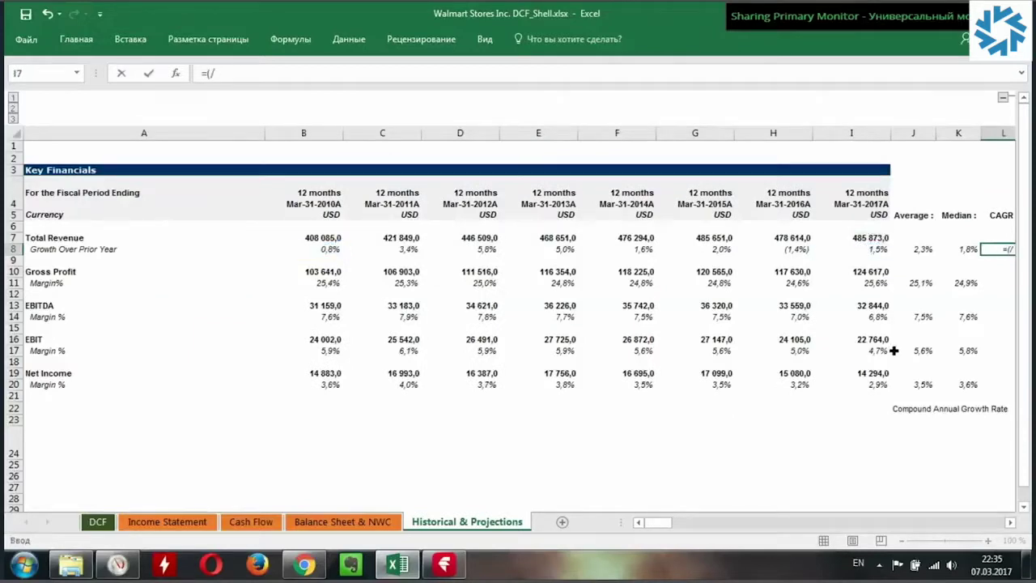
click(877, 237)
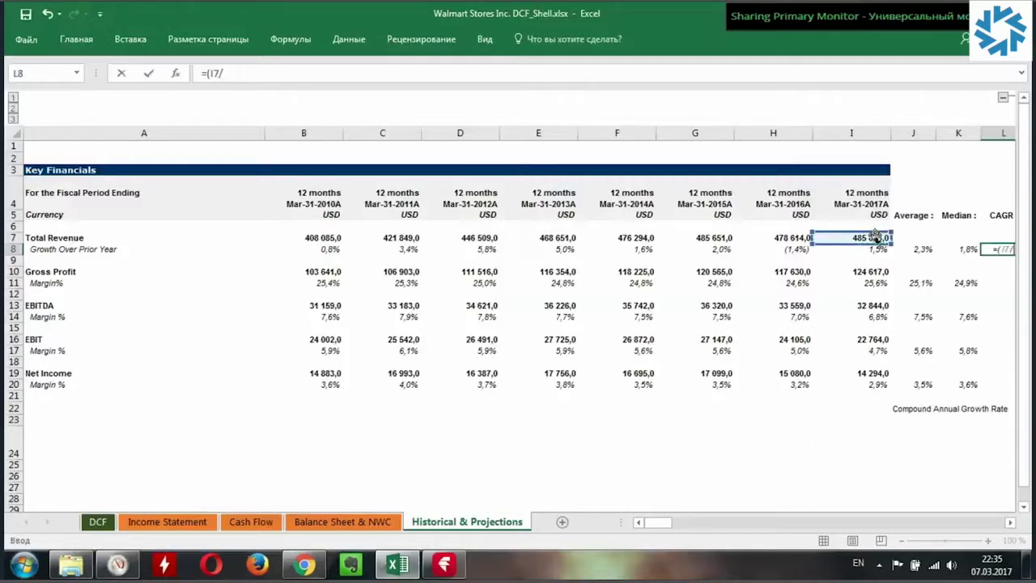
click(323, 238)
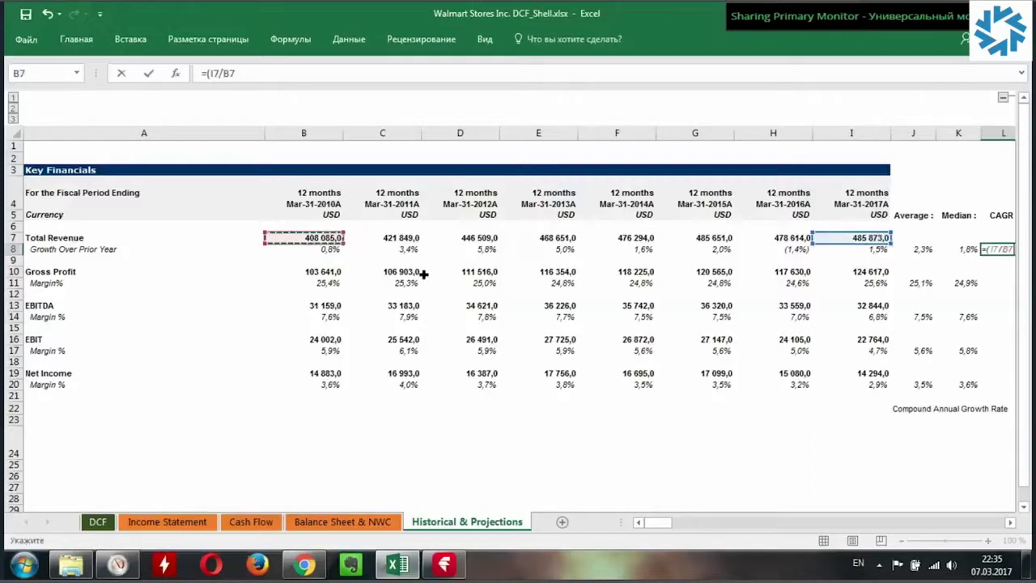
text()^(1/)
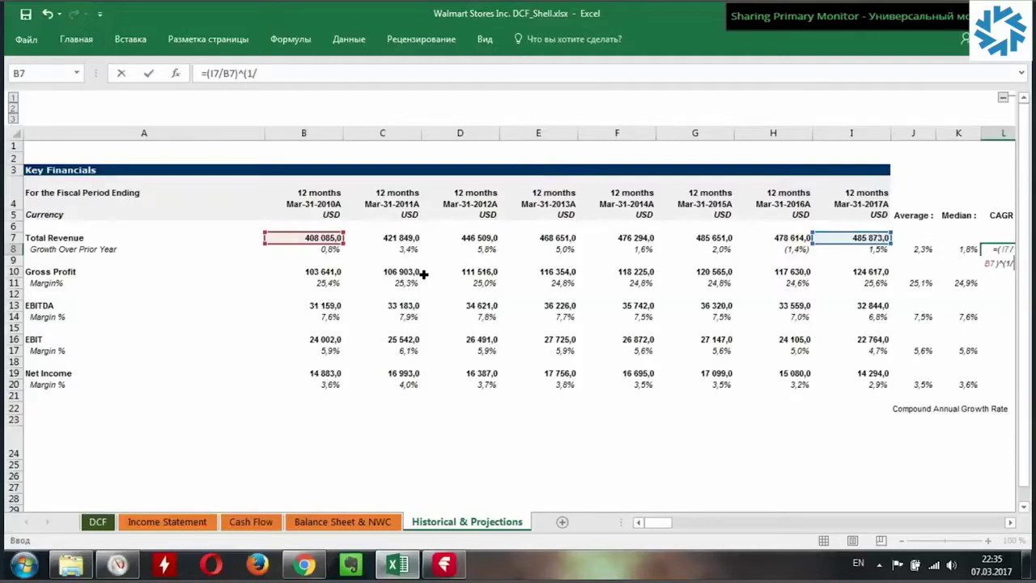
Finish the formula with СЧЁТЗ(C4:I4))-1, giving a 2,5% revenue CAGR.
key(alt+shift)
text(с)
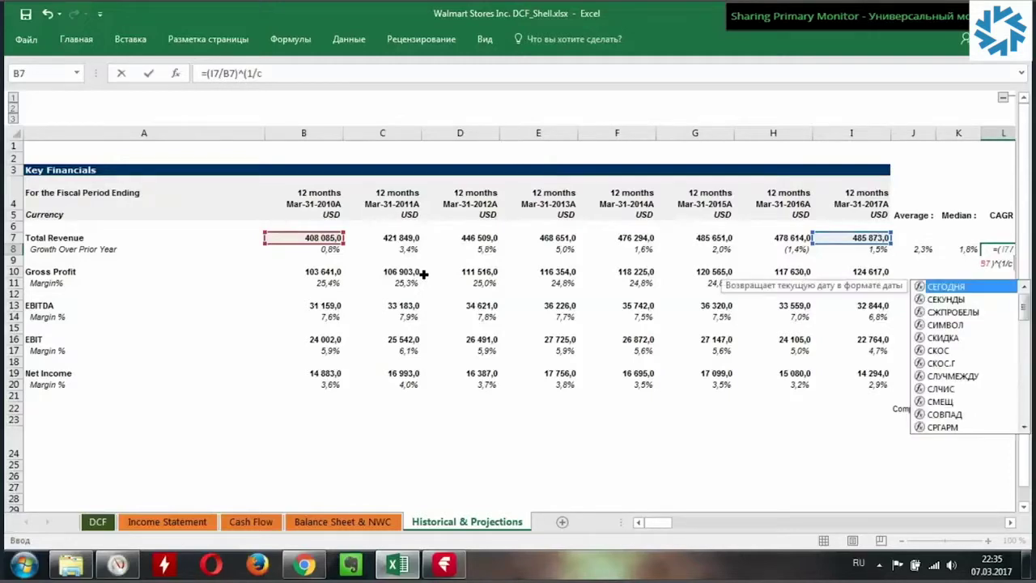
text(ч)
double_click(958, 336)
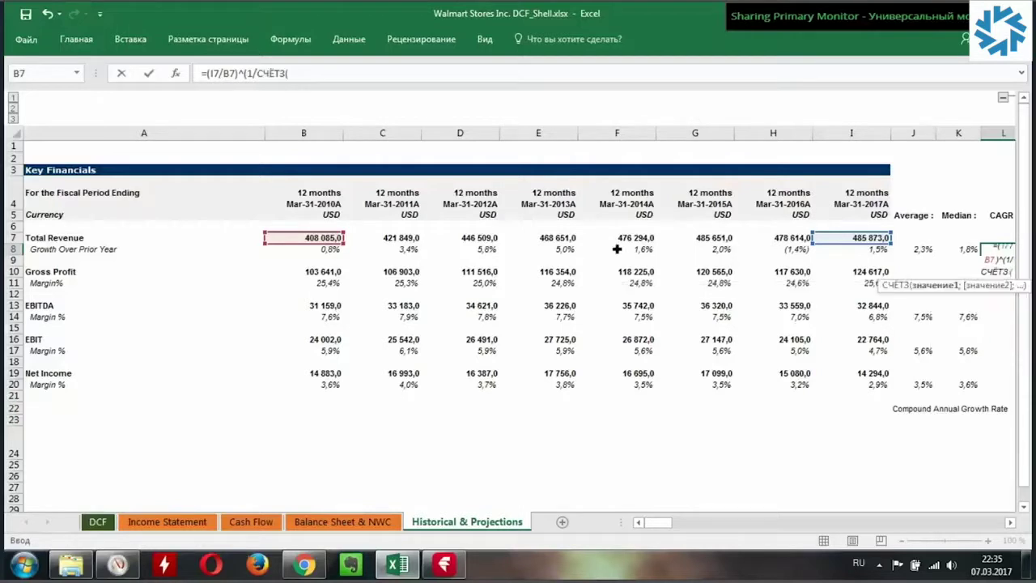
click(382, 198)
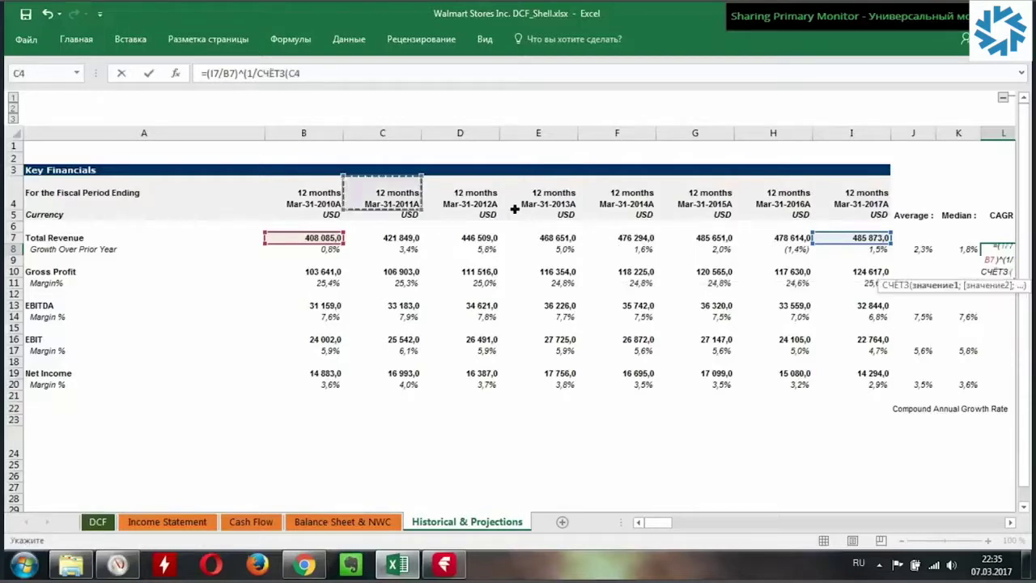
mouse_move(514, 209)
mouse_down()
mouse_move(821, 213)
mouse_move(871, 200)
mouse_up()
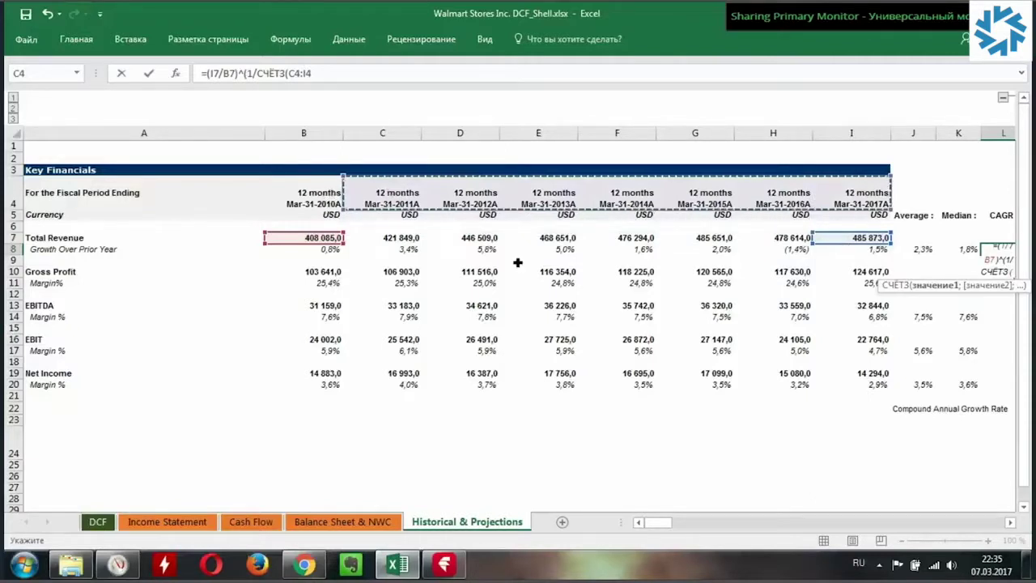
text()))
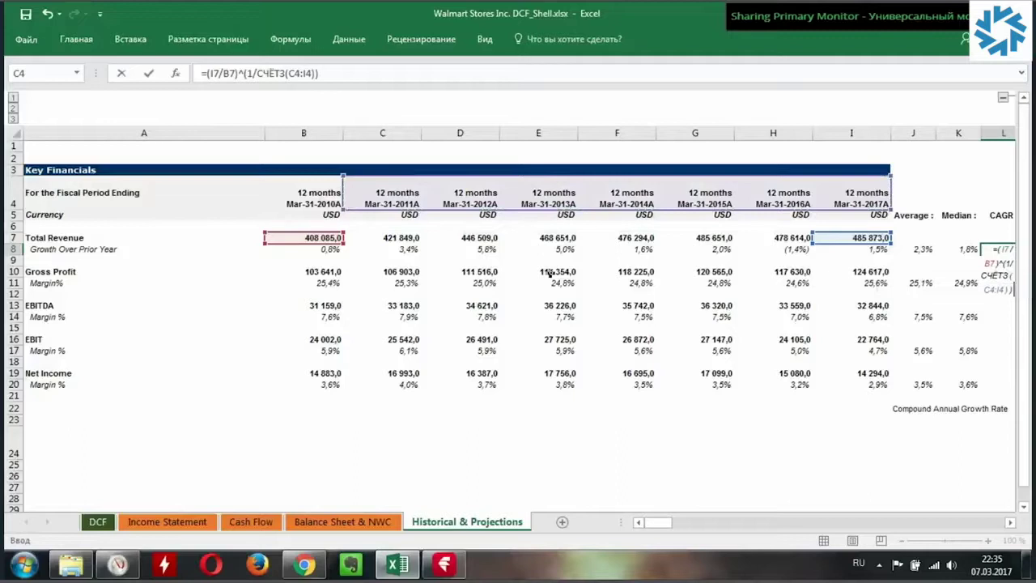
text(-1)
key(Return)
key(Up)
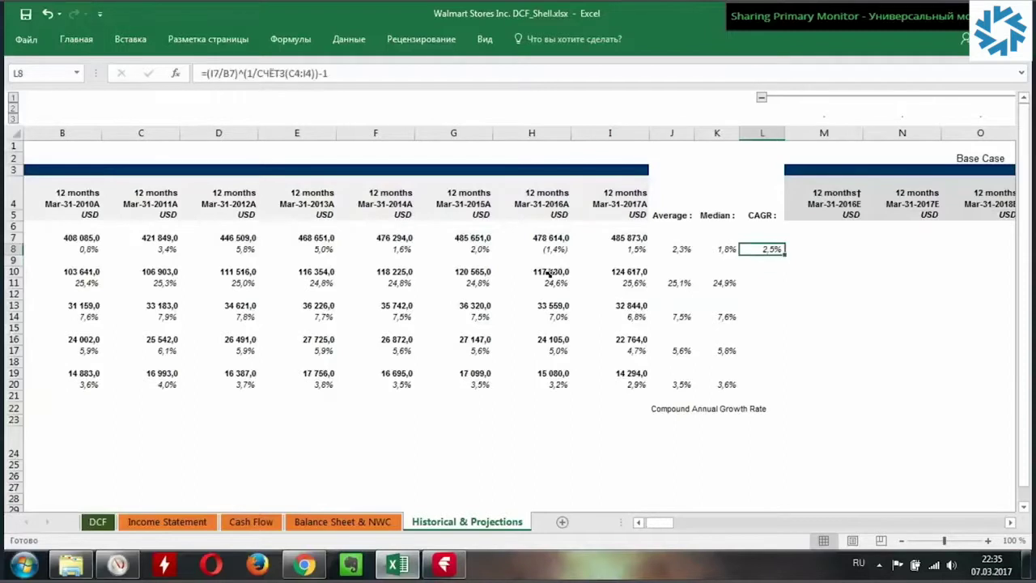
Copy the revenue CAGR formula from L8 into L11, giving gross profit a 2,7% CAGR.
key(Down)
key(Down)
key(Left)
key(Left)
key(Left)
key(Up)
key(Up)
key(Right)
key(Right)
key(Right)
key(ctrl+c)
key(Down)
key(Down)
key(Down)
key(Return)
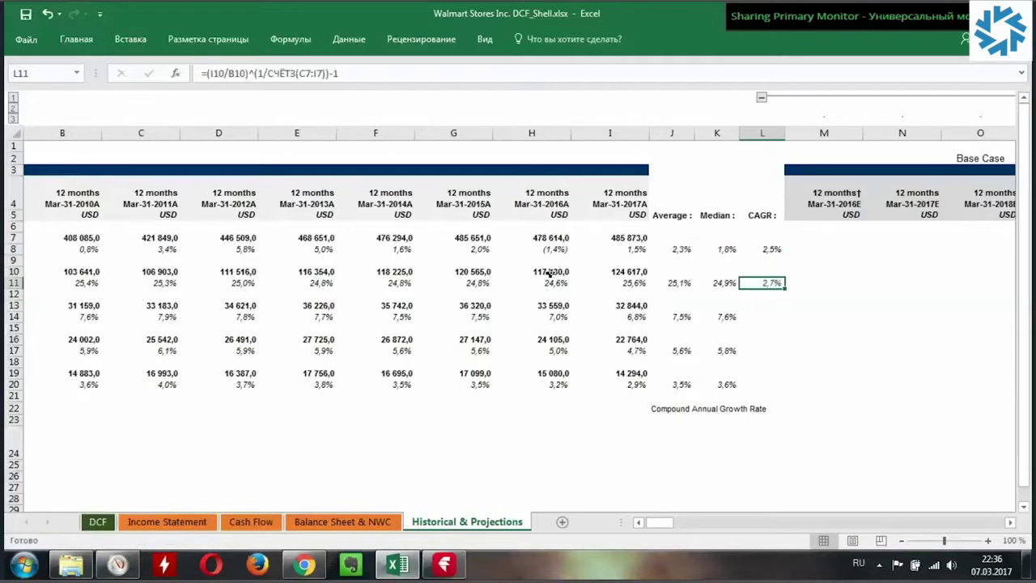
click(407, 74)
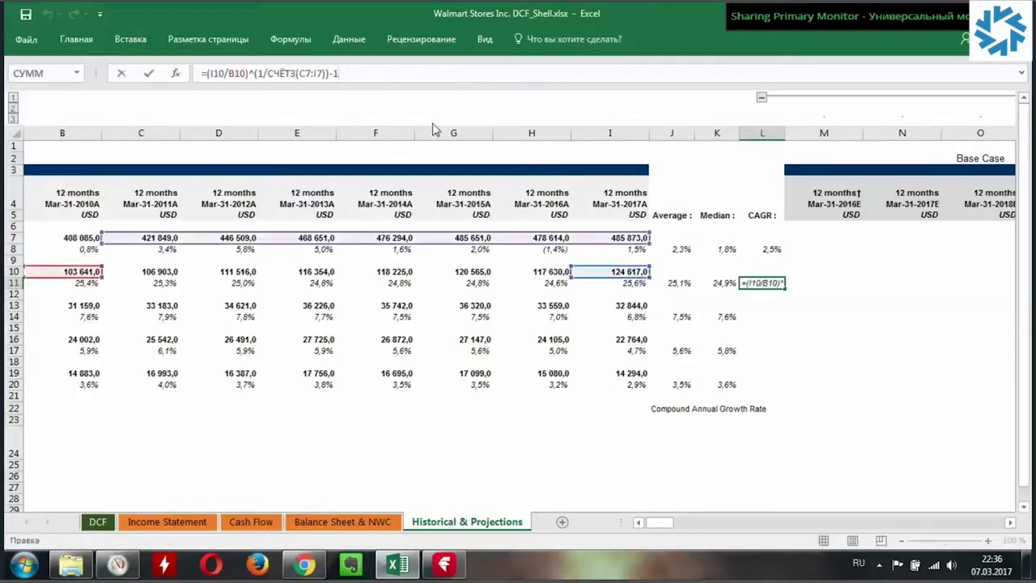
key(Escape)
key(Left)
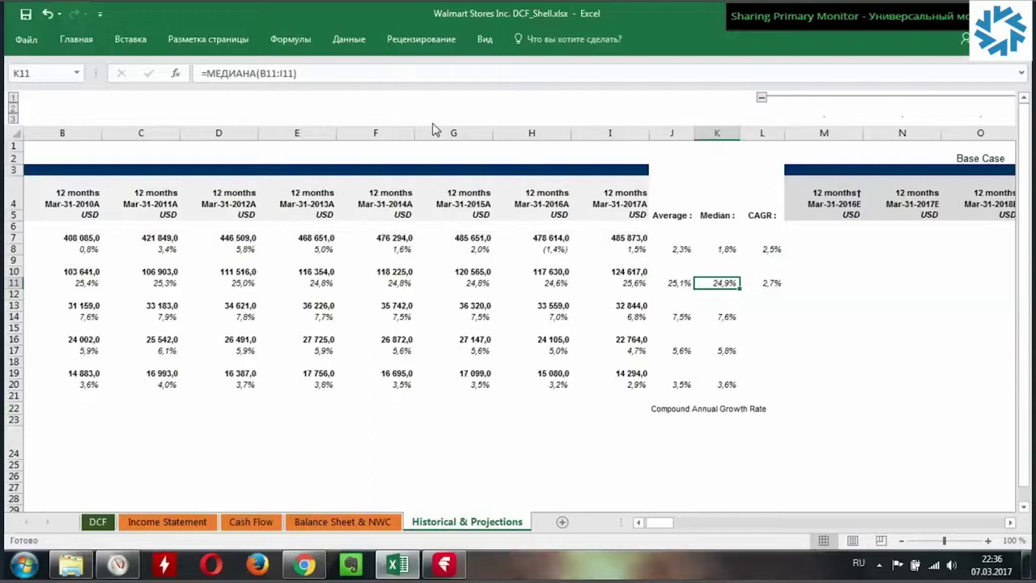
key(Right)
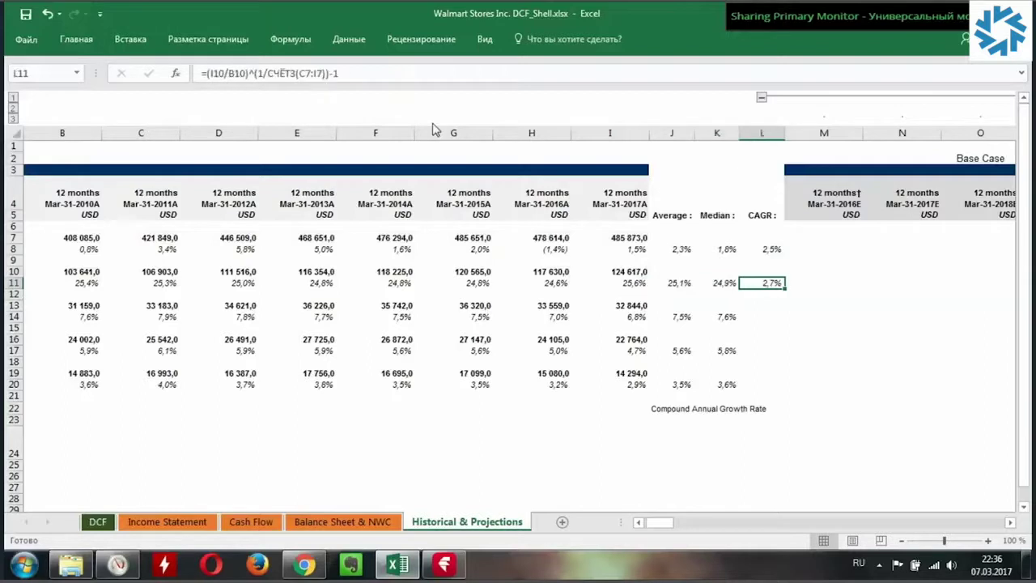
Carry the CAGR formula down to EBITDA (0,8%) and EBIT (-0,8%), checking its references.
key(ctrl+c)
key(Down)
key(Down)
key(Down)
key(Return)
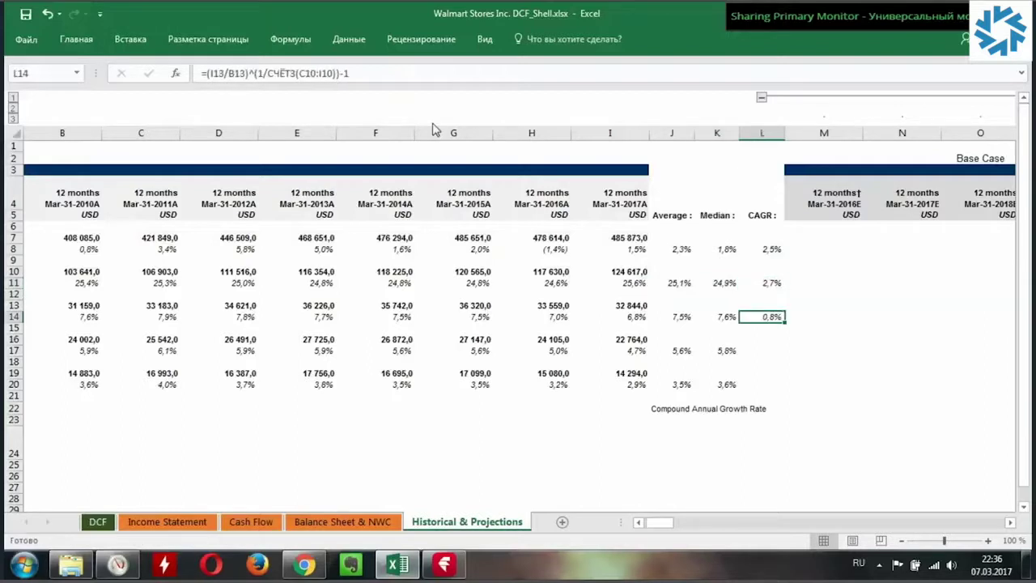
key(ctrl+c)
key(Down)
key(Down)
key(Down)
key(Return)
click(414, 77)
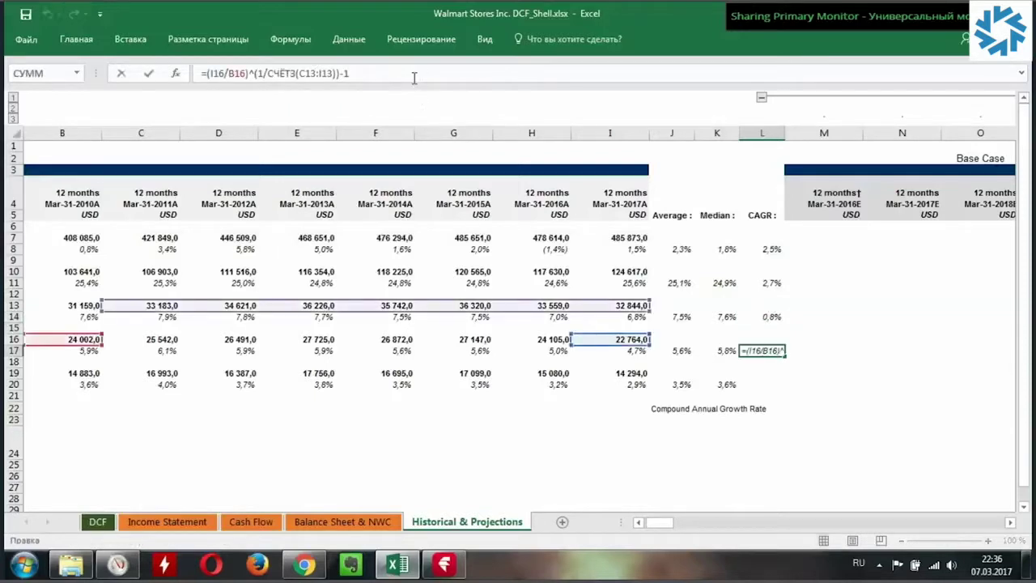
key(Return)
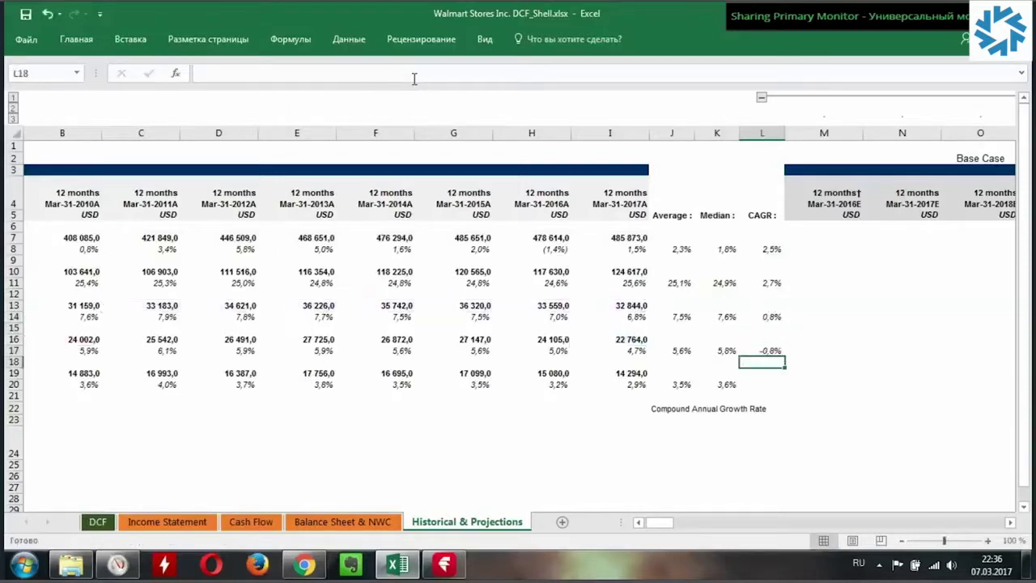
Paste the CAGR formula into the net income row, giving -0,6%.
key(Up)
key(ctrl+c)
key(Down)
key(Down)
key(Down)
key(Return)
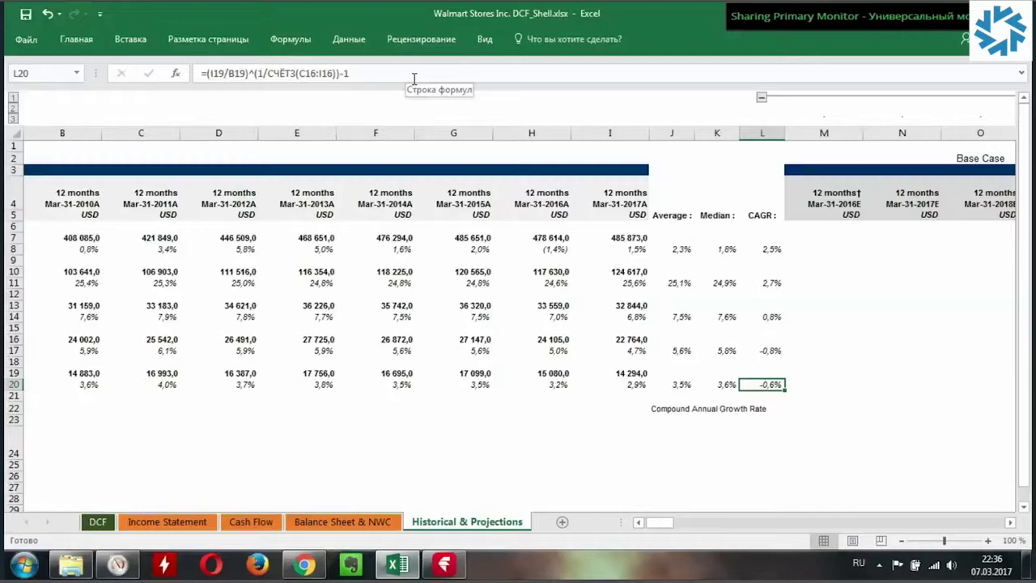
click(762, 133)
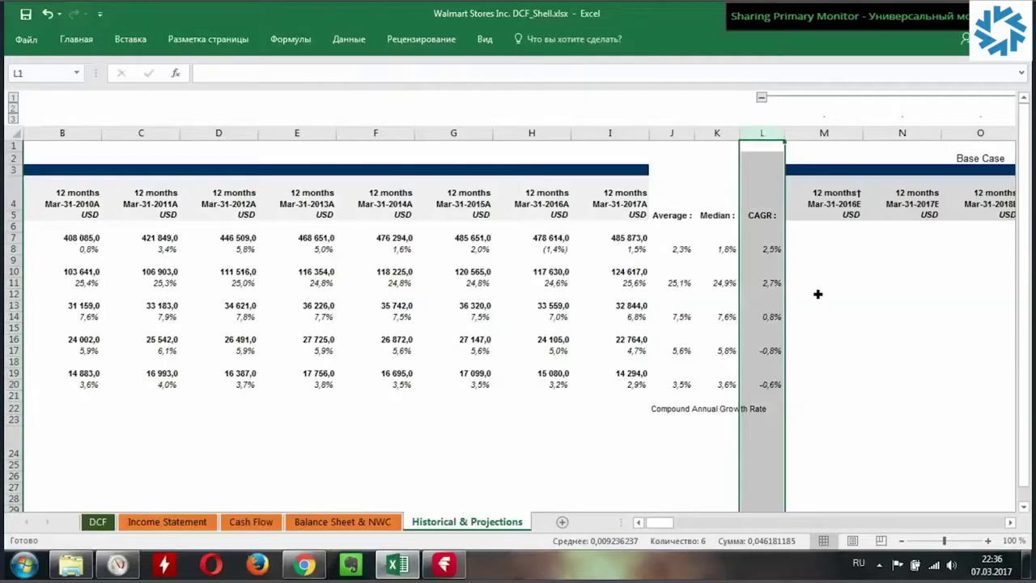
click(609, 133)
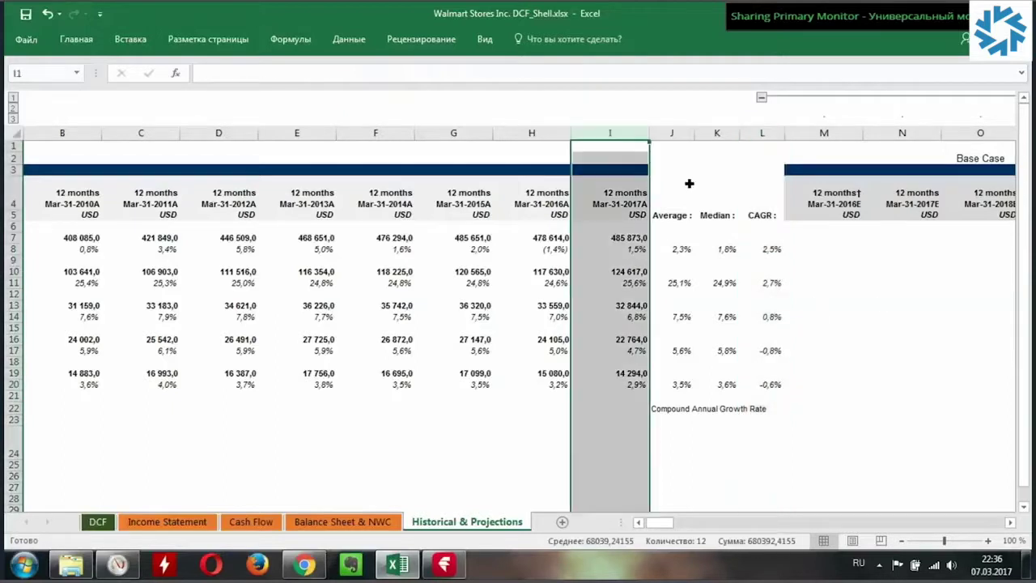